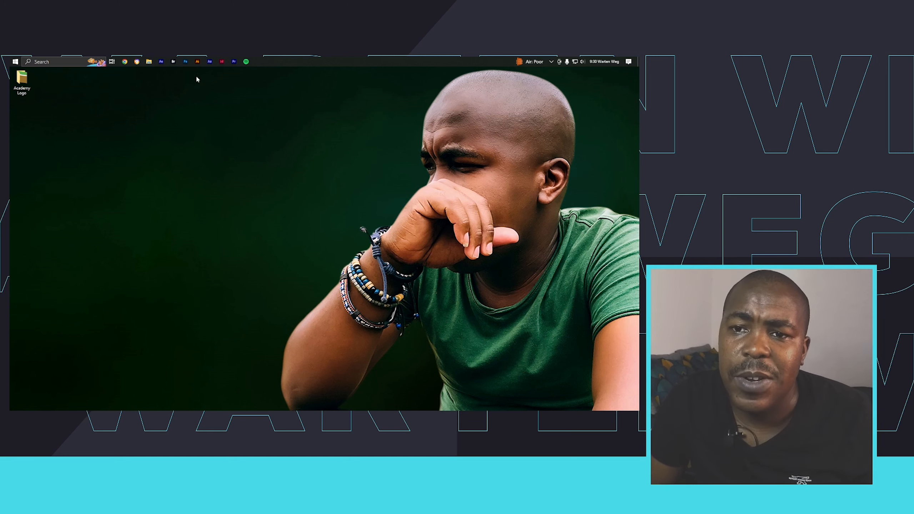
Open Adobe Illustrator.
click(198, 61)
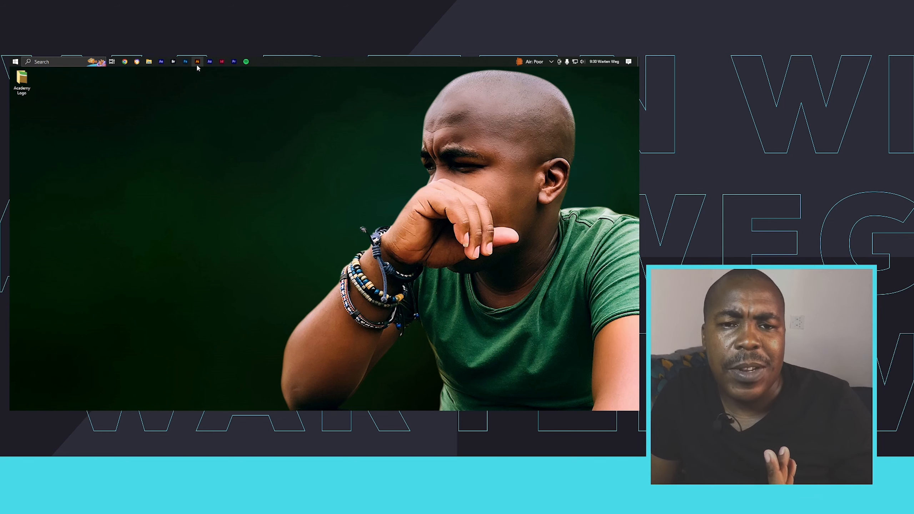
click(197, 66)
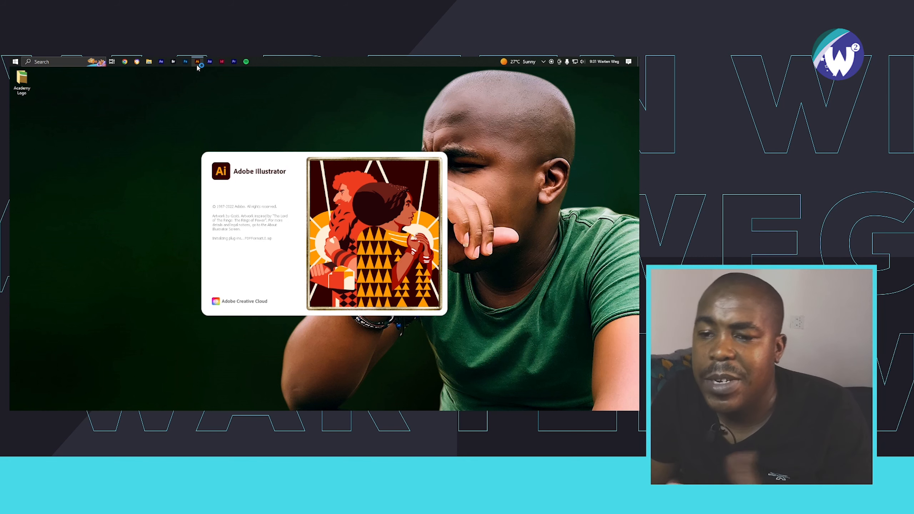
mouse_move(197, 67)
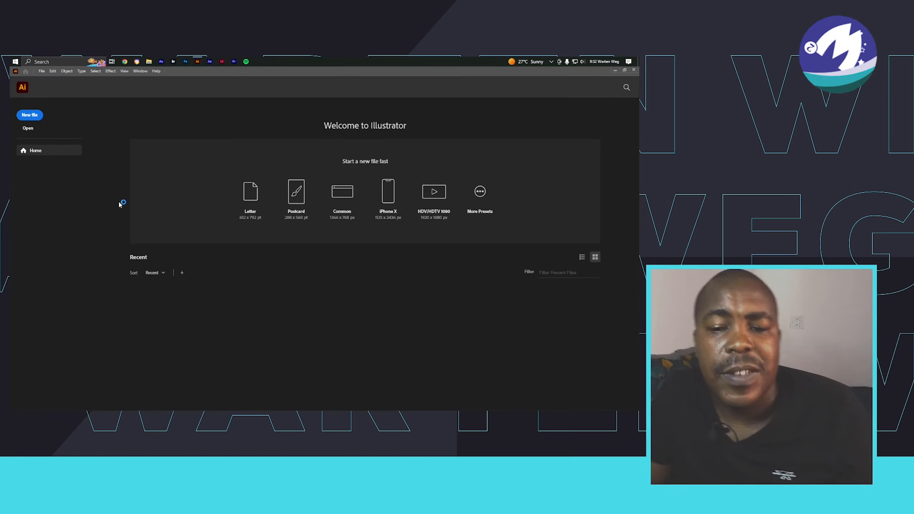
Create a new 1000 × 600 px CMYK document named "Academy Logo Design" with 300 ppi raster effects.
click(29, 116)
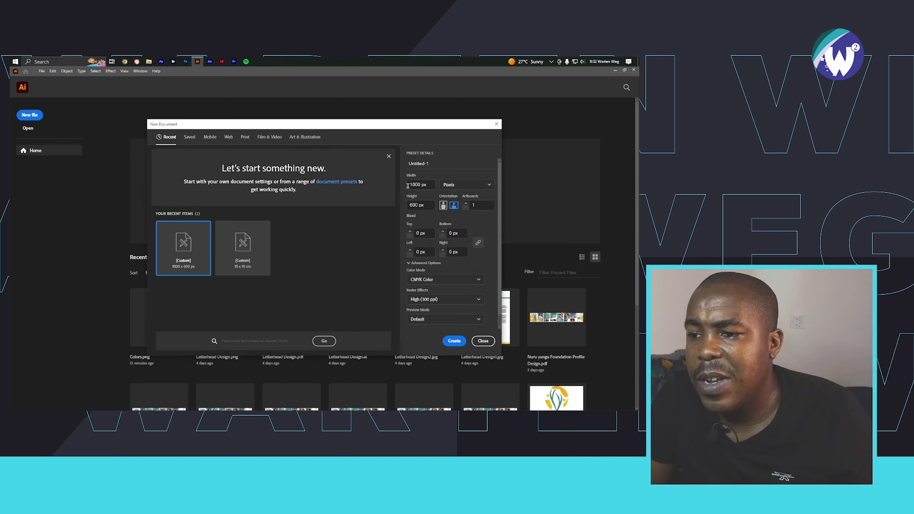
drag(428, 203, 413, 204)
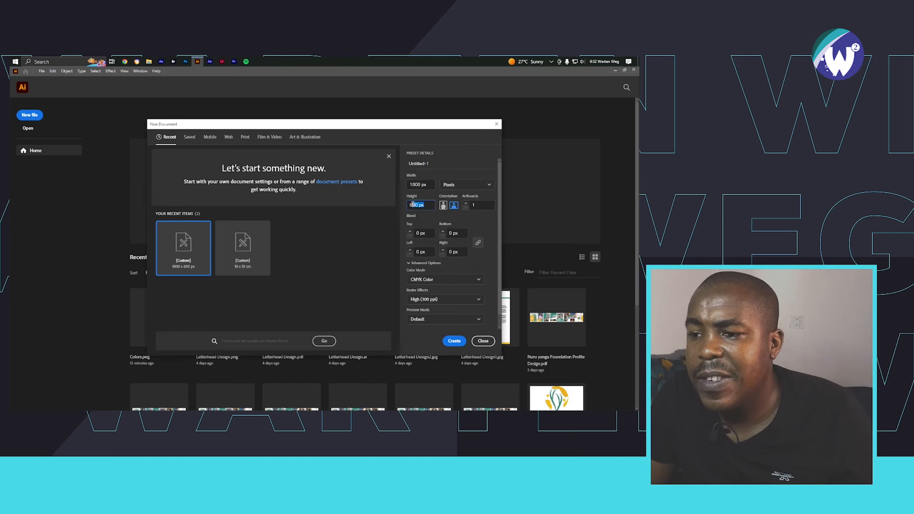
drag(431, 163, 405, 164)
text(U)
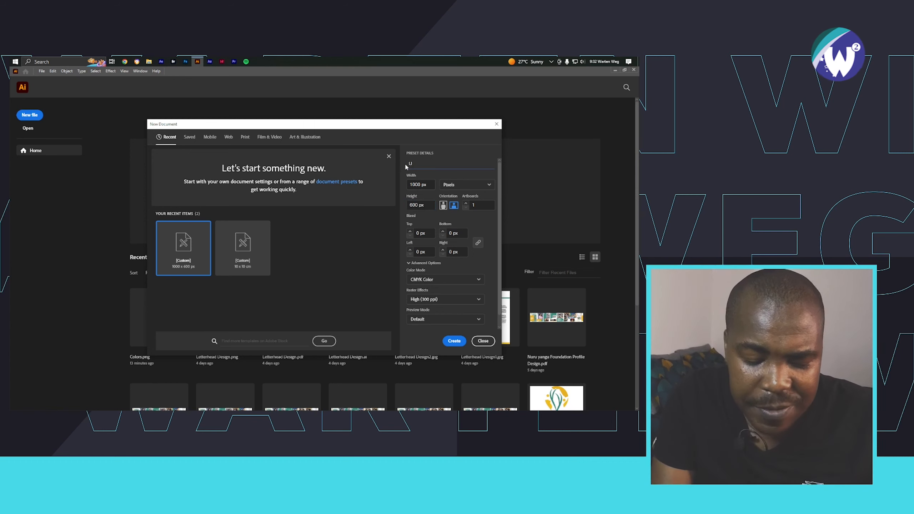
text(ce)
text(de)
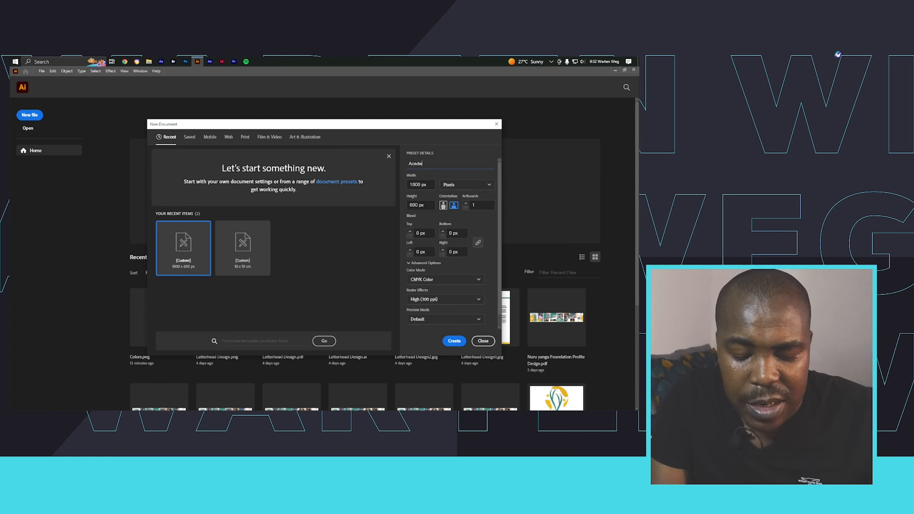
text(my Log)
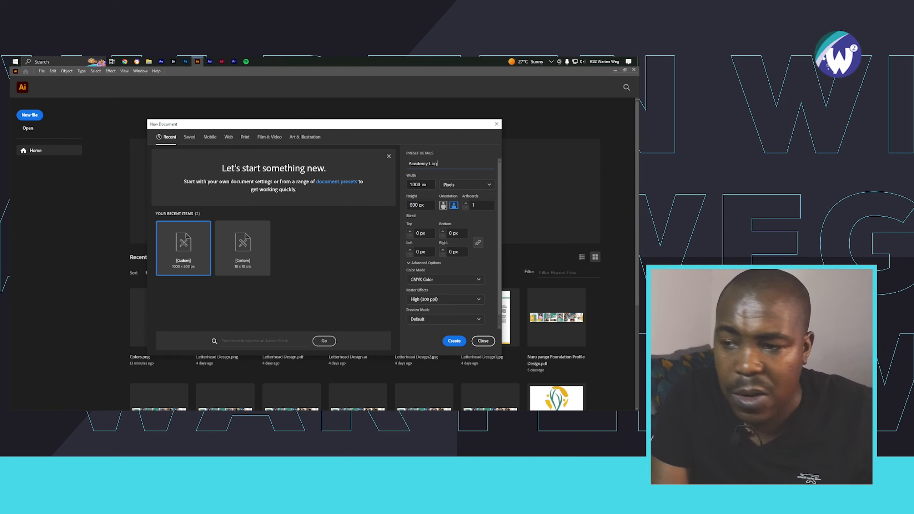
text(o Des)
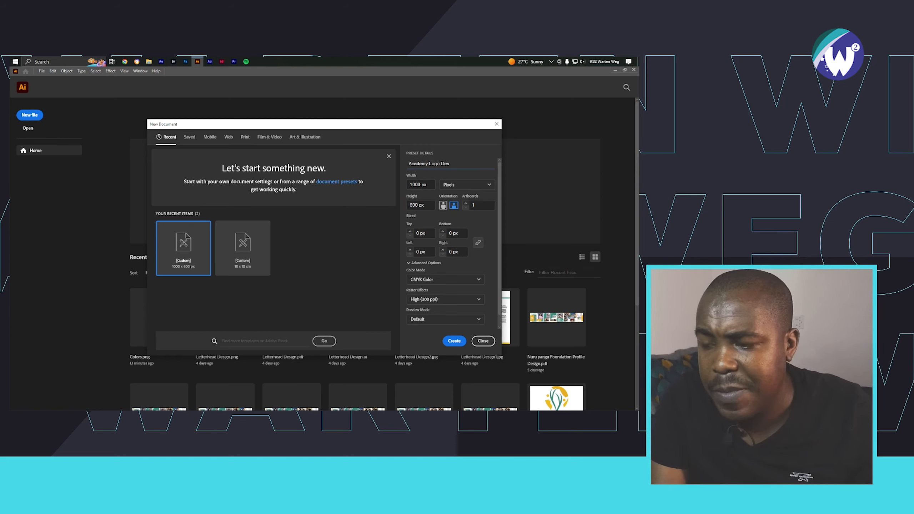
text(ig)
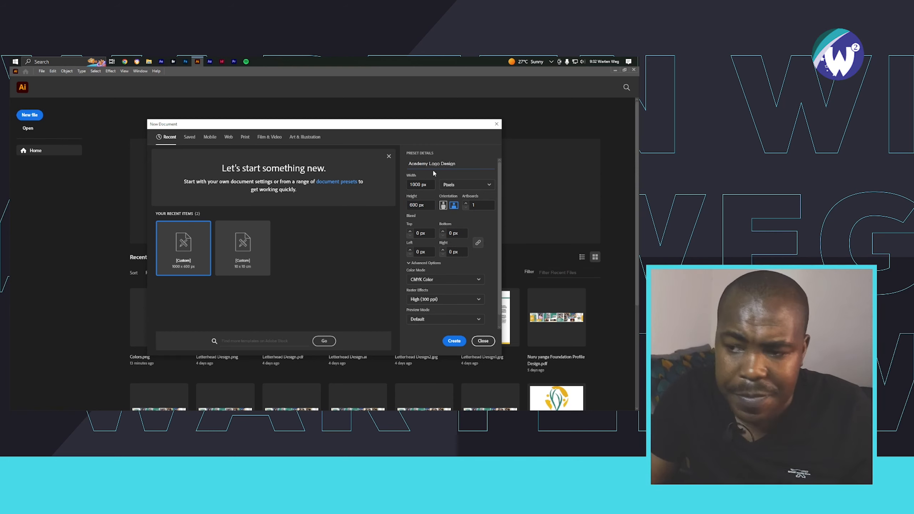
text(n)
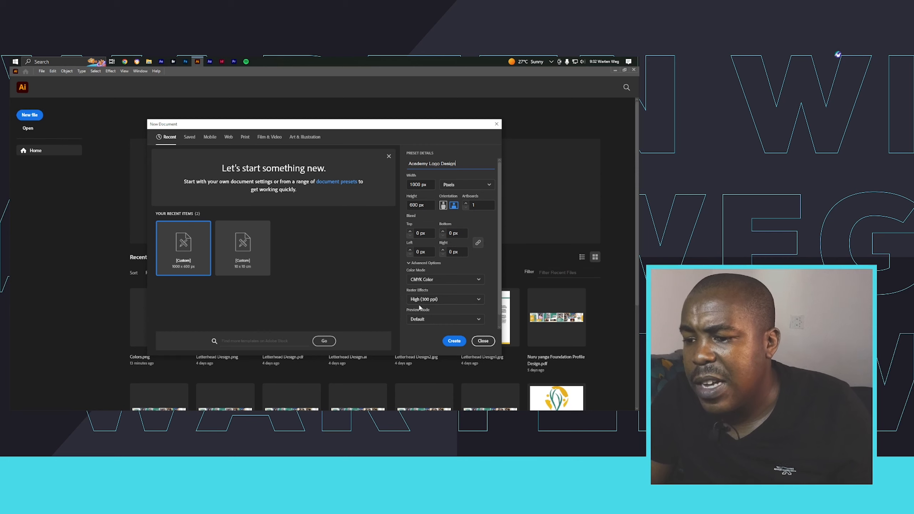
click(454, 340)
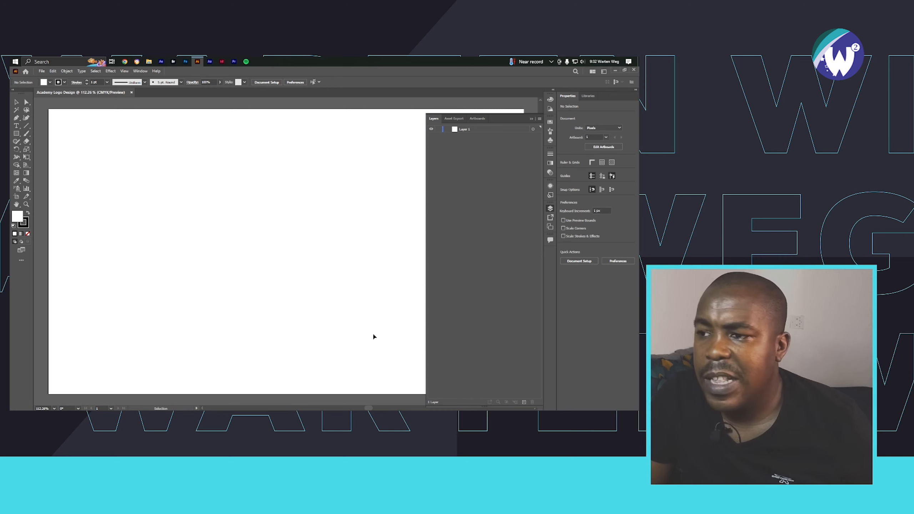
Collapse the layer list to uncover the artboard, and set the default colours to a black fill with no stroke.
click(532, 119)
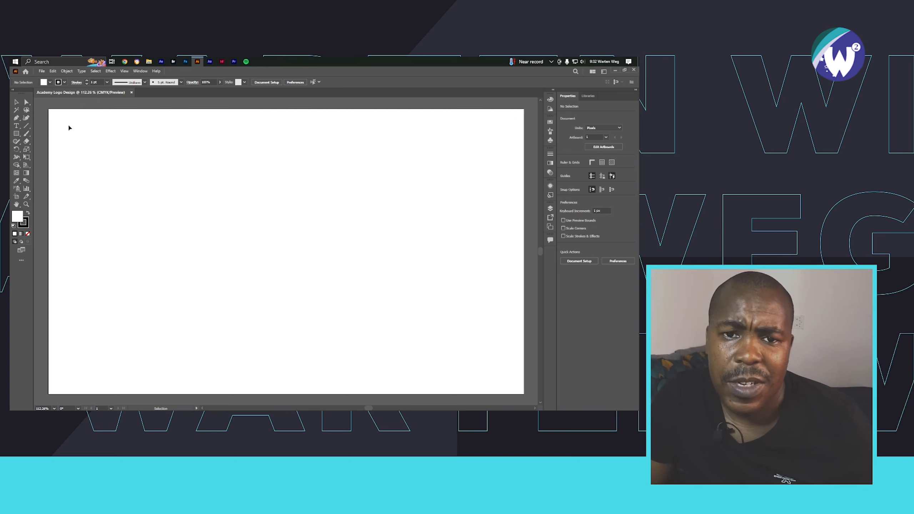
click(22, 226)
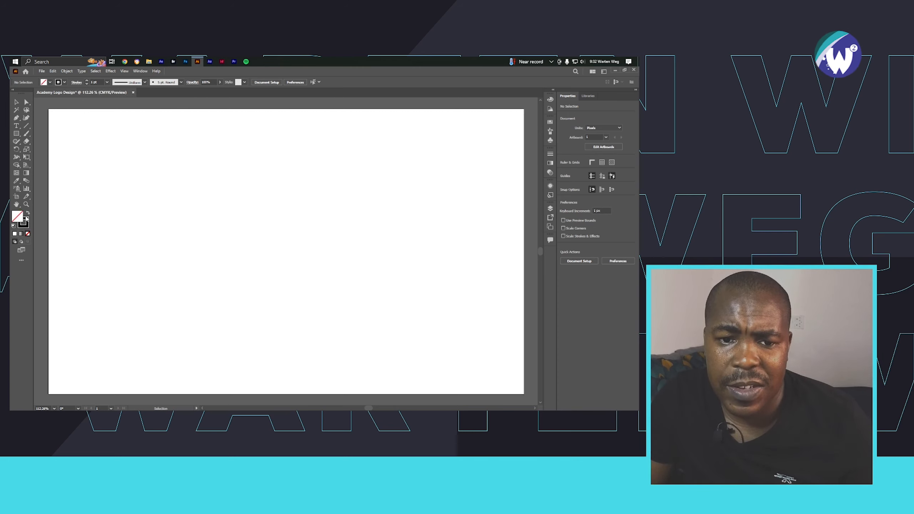
click(28, 213)
click(17, 216)
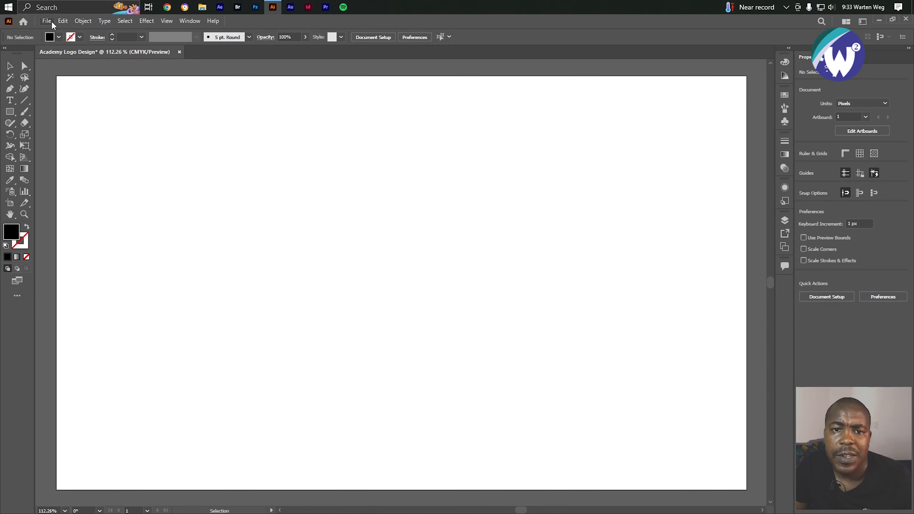
Draw a closed, black three-cornered shape with curved edges near the upper part of the artboard using the Pen tool.
click(10, 88)
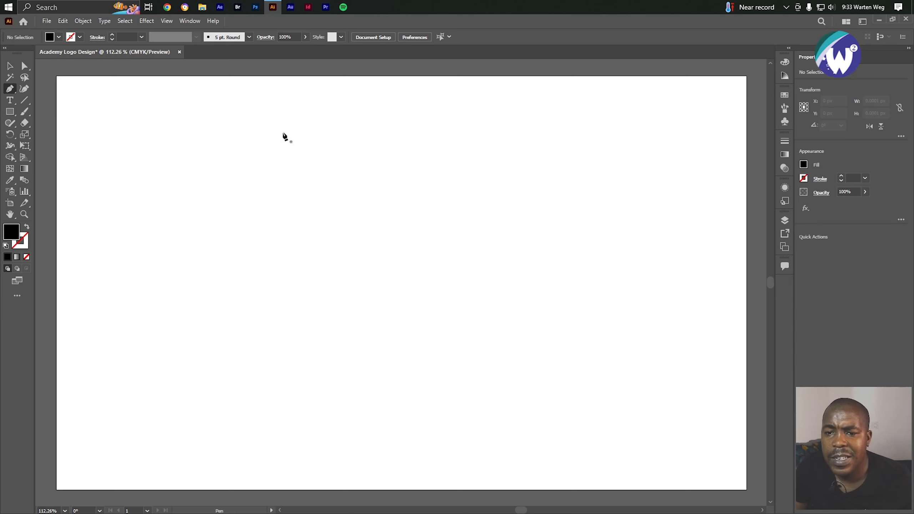
click(265, 152)
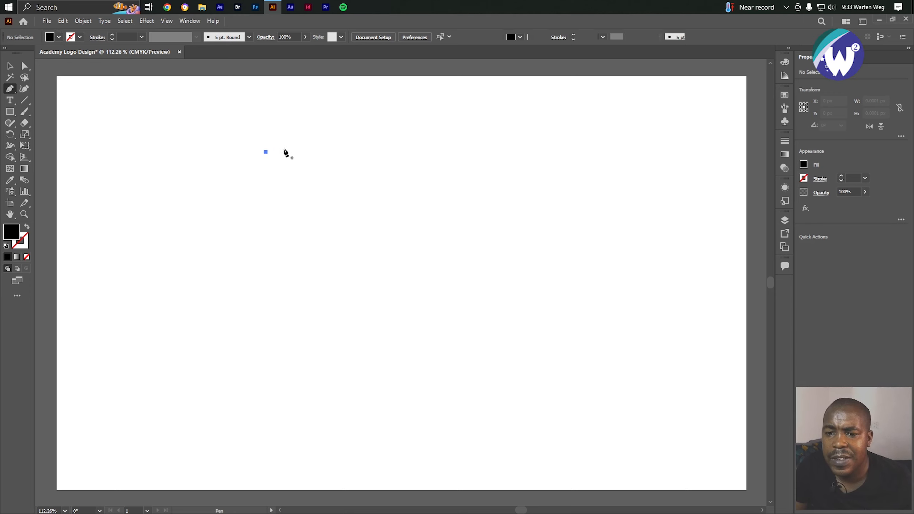
drag(321, 136, 336, 122)
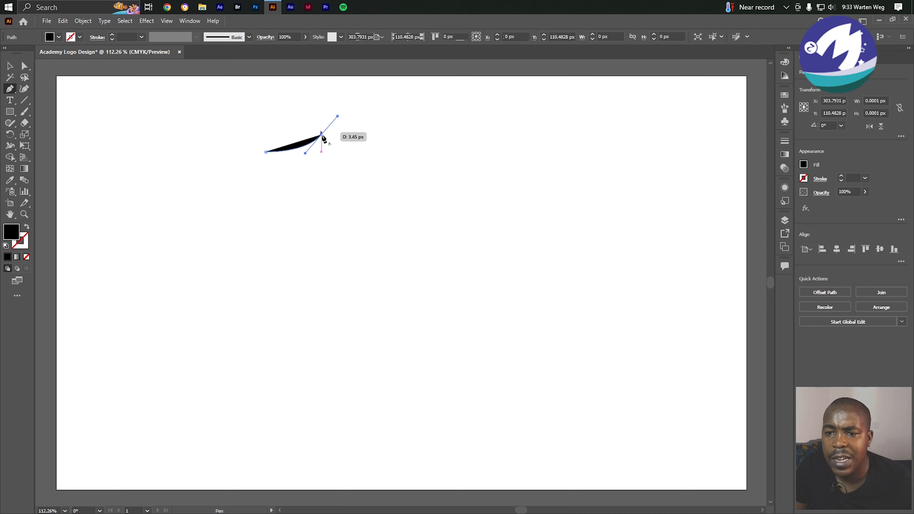
click(321, 135)
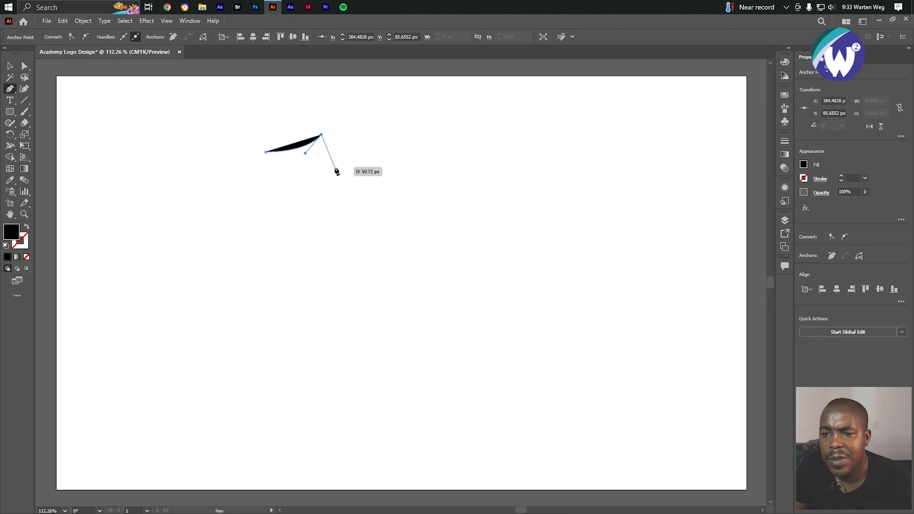
drag(334, 163, 350, 171)
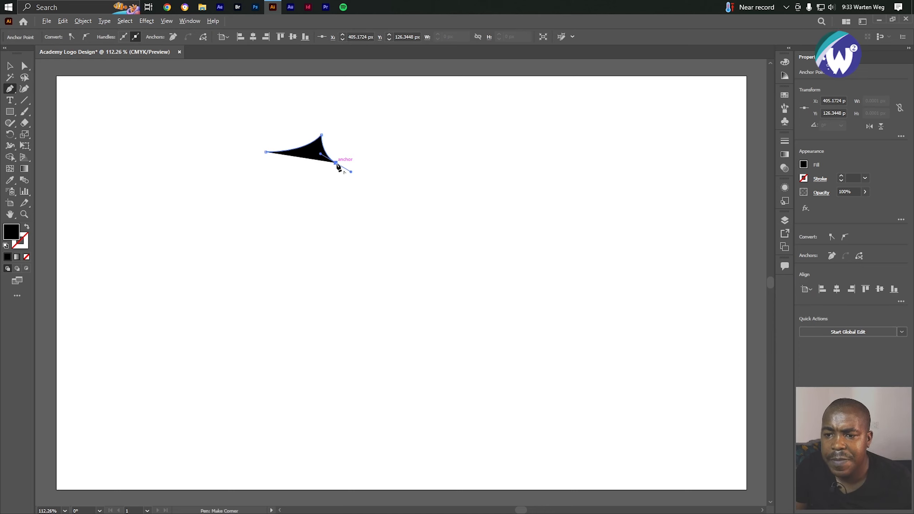
click(335, 162)
drag(266, 152, 234, 134)
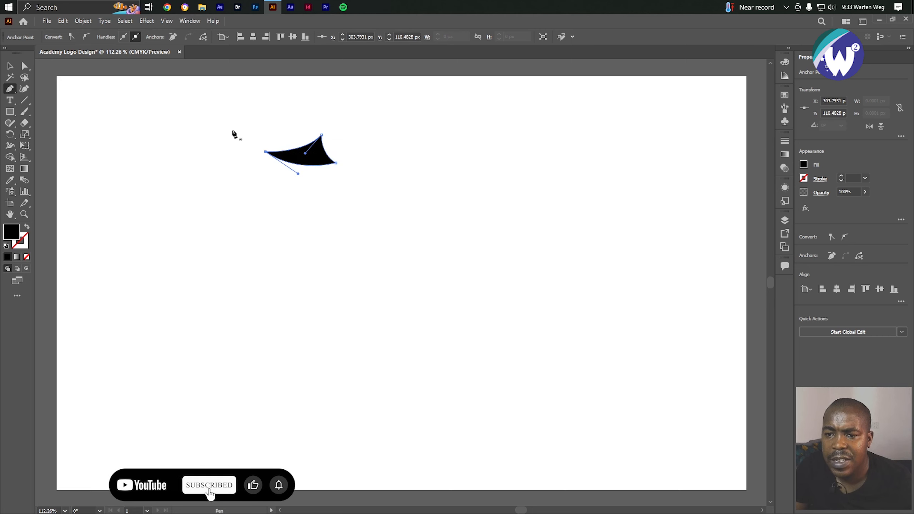
Draw a black circle about 37 px in diameter just below the curved three-cornered shape.
scroll(304, 144, up, 1)
scroll(304, 144, up, 2)
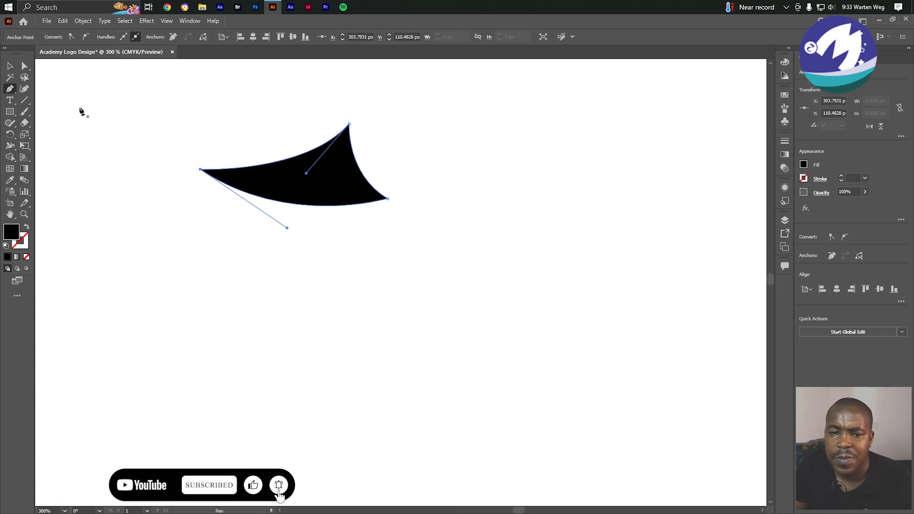
click(11, 114)
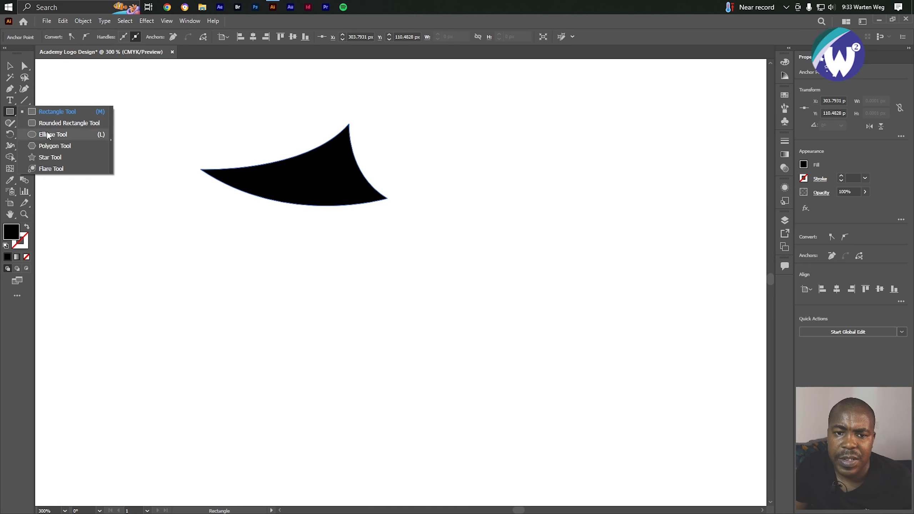
click(50, 132)
drag(272, 239, 306, 272)
click(10, 66)
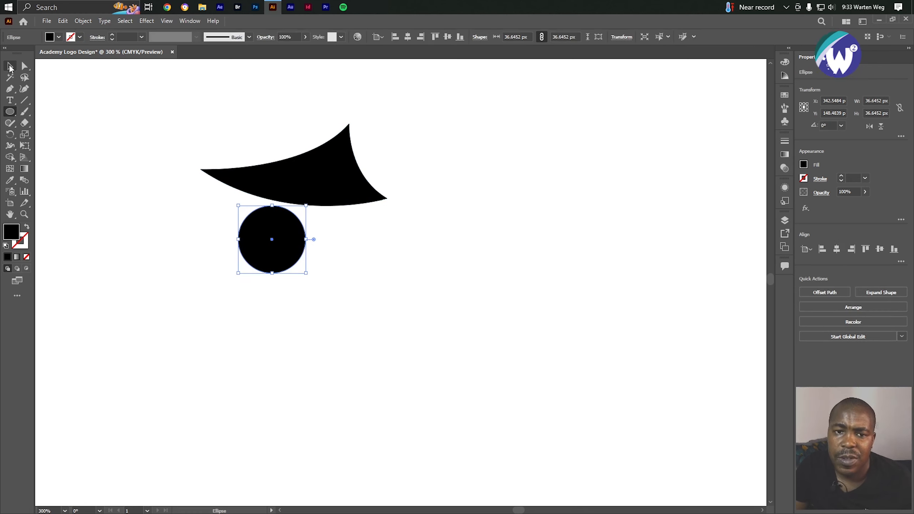
Duplicate the circle with a slight offset down and left, and fill the original circle with red #aa2222.
alt+drag(287, 229, 284, 231)
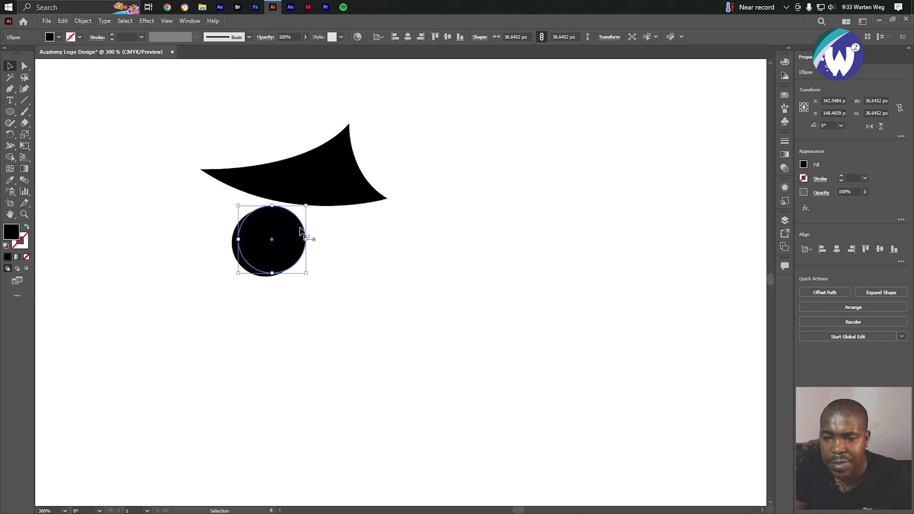
key(i)
click(349, 232)
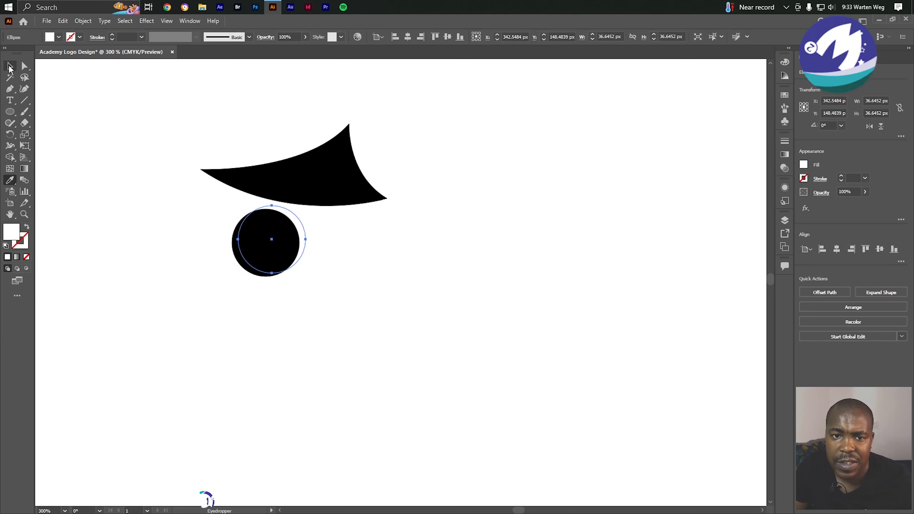
click(10, 67)
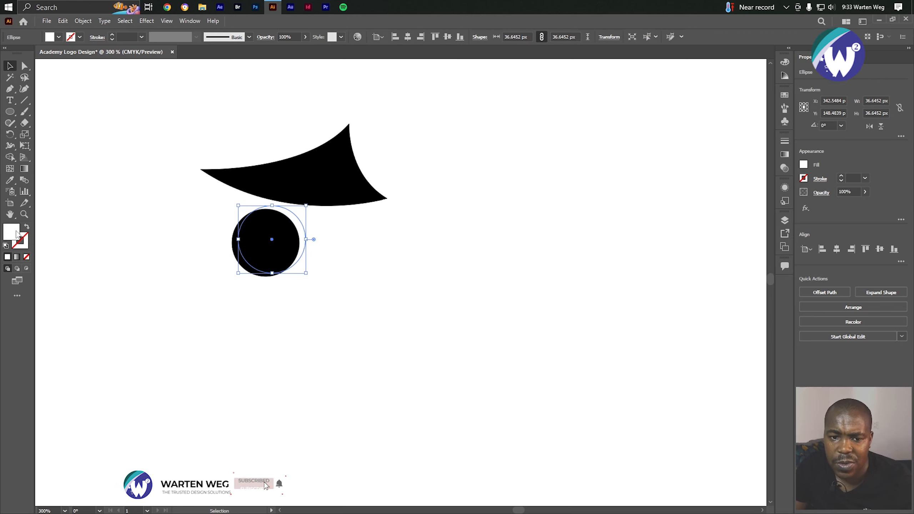
double_click(17, 234)
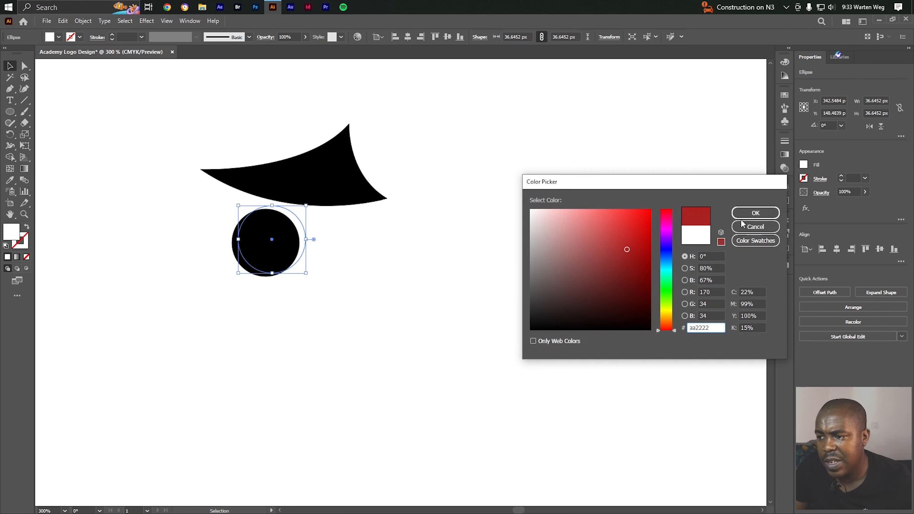
click(755, 213)
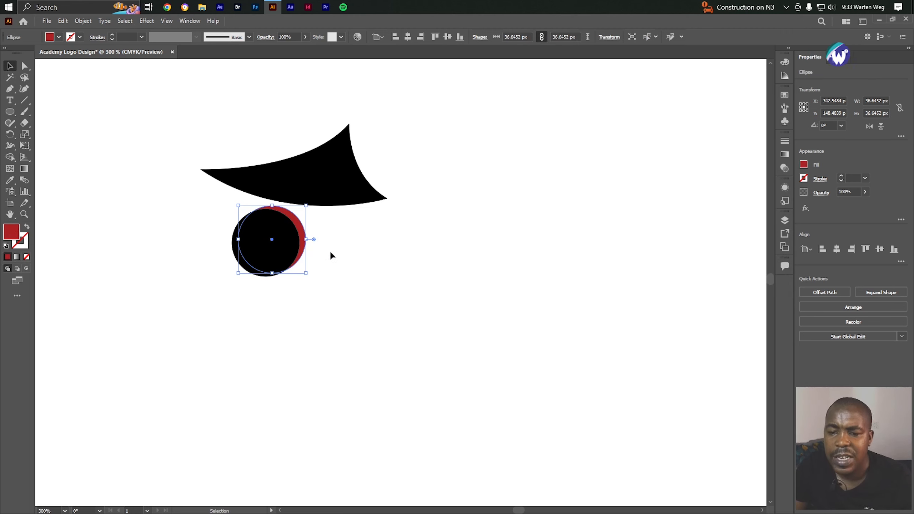
Shrink the black circle to about 31 px and align it with the upper-left edges of the red circle, leaving a red crescent.
click(290, 242)
drag(300, 243, 289, 238)
click(356, 248)
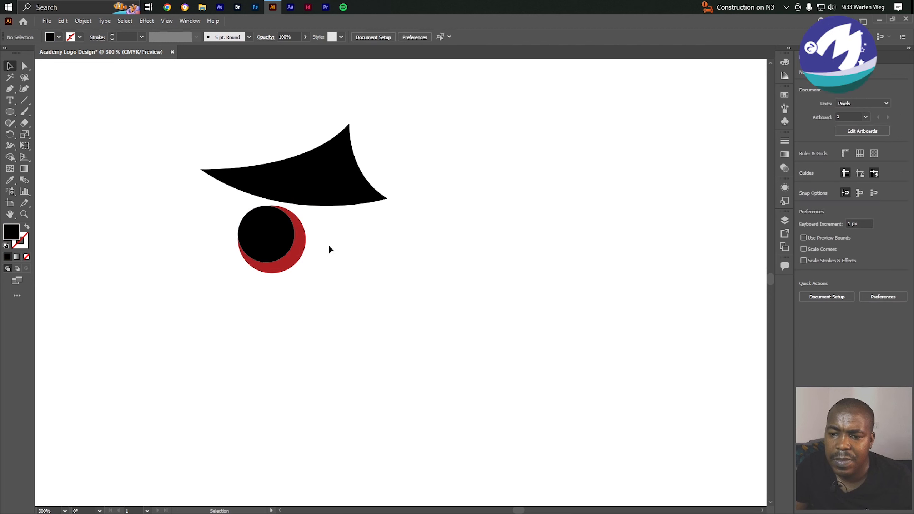
Move both circles together up over the lower edge of the black curved shape, and select only the red circle.
scroll(276, 248, up, 2)
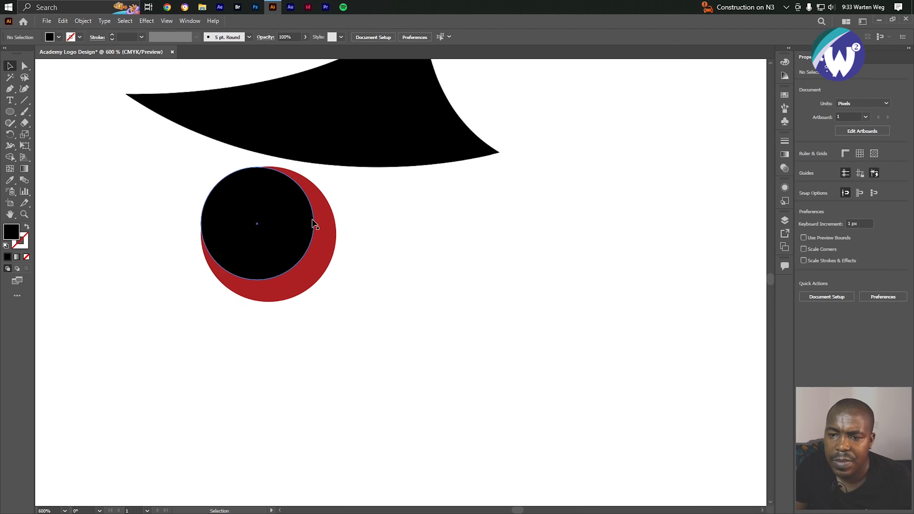
drag(329, 146, 327, 229)
click(275, 298)
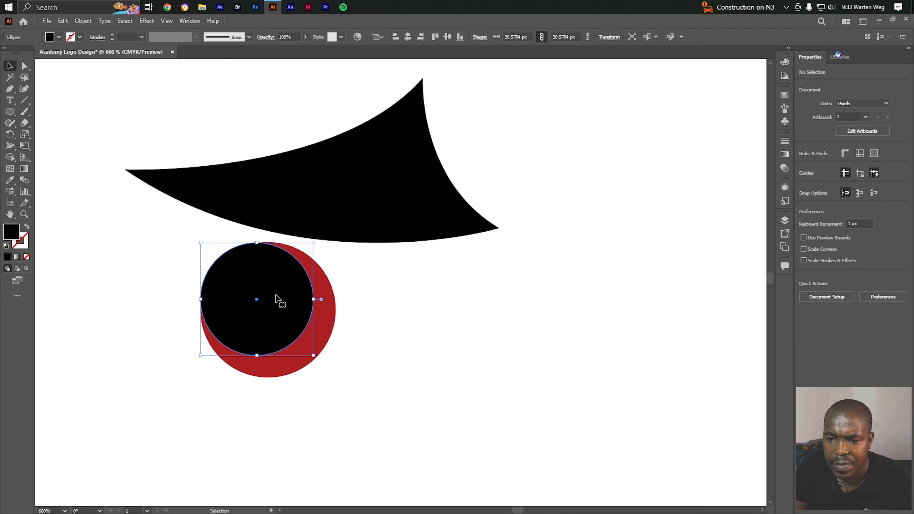
drag(359, 284, 334, 242)
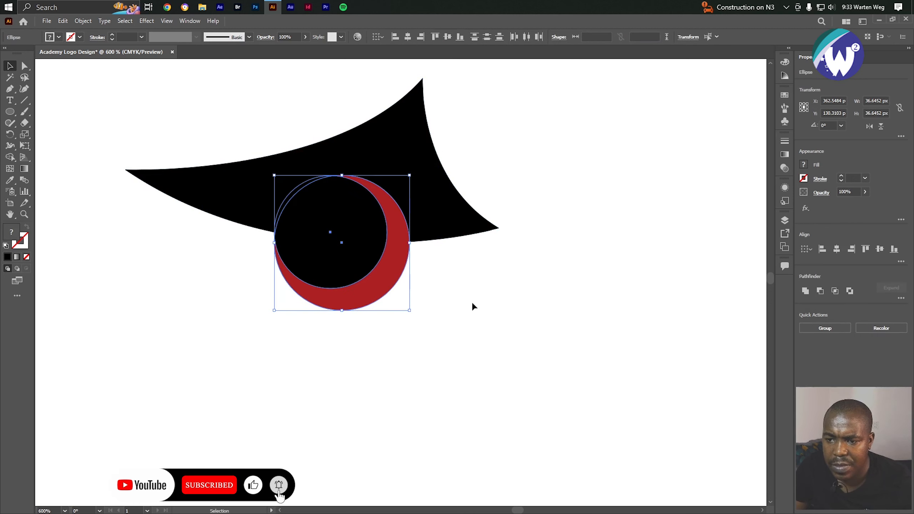
click(450, 278)
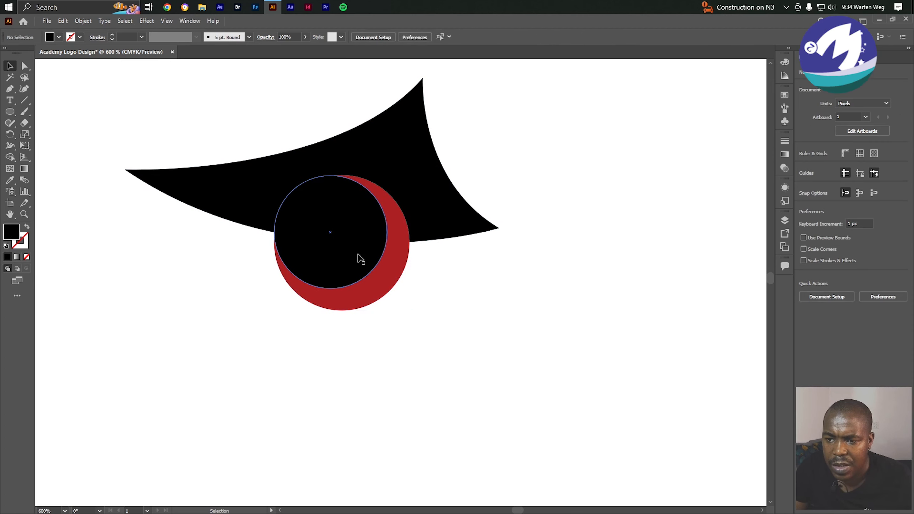
click(393, 287)
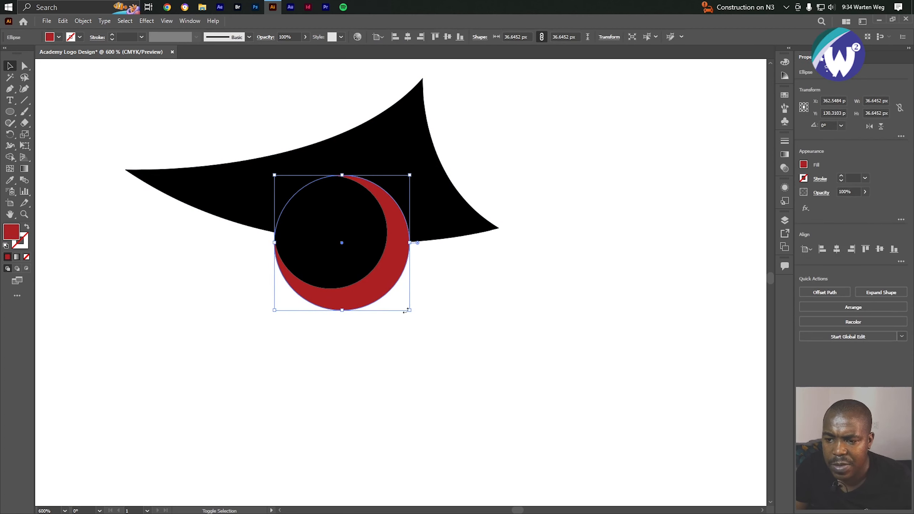
Fill the red circle with white sampled from the artboard, leaving a white crescent beside the black circle, and deselect it.
key(i)
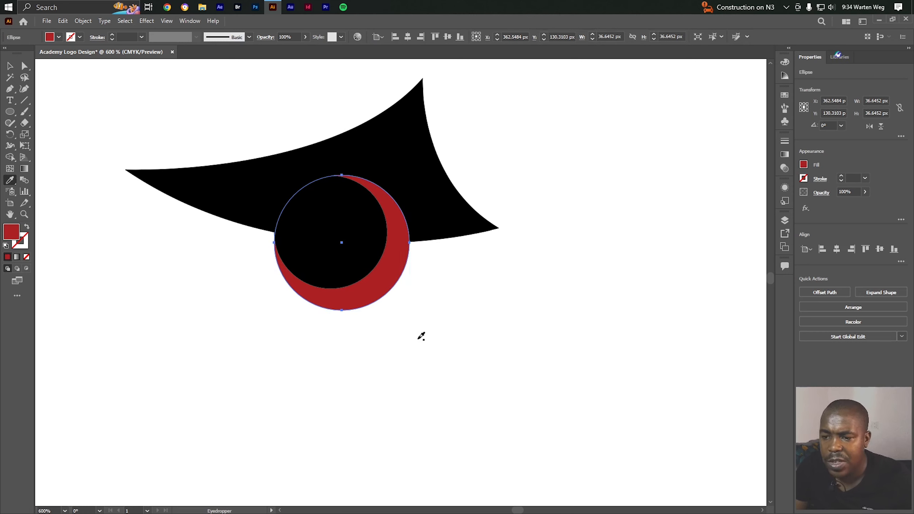
click(418, 341)
ctrl+click(430, 357)
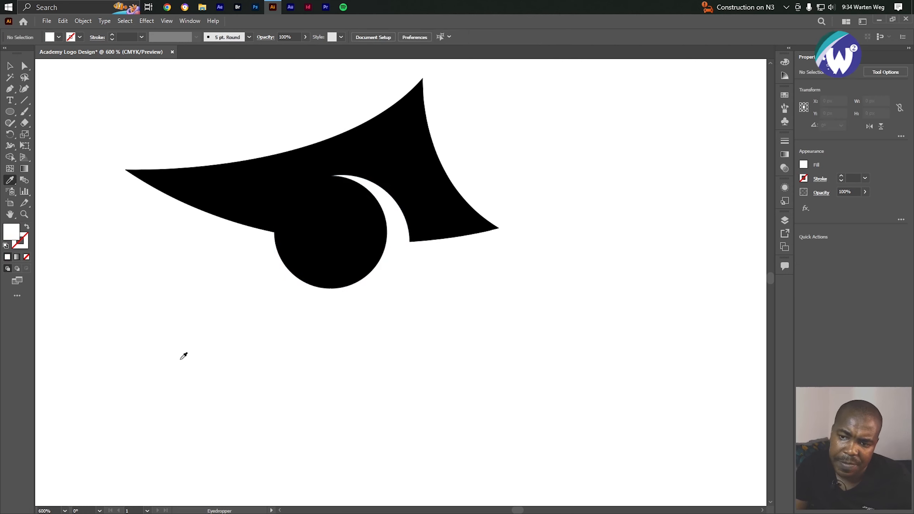
scroll(428, 358, down, 2)
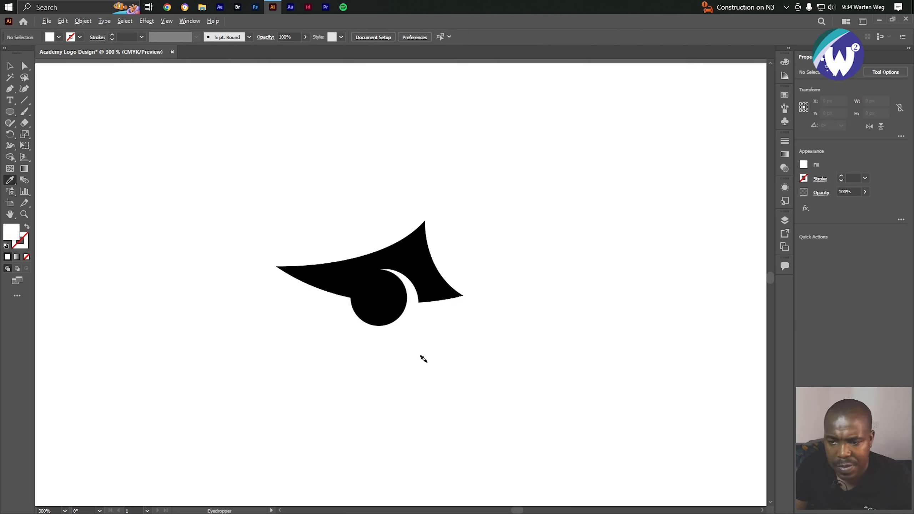
scroll(423, 358, up, 4)
scroll(423, 359, down, 3)
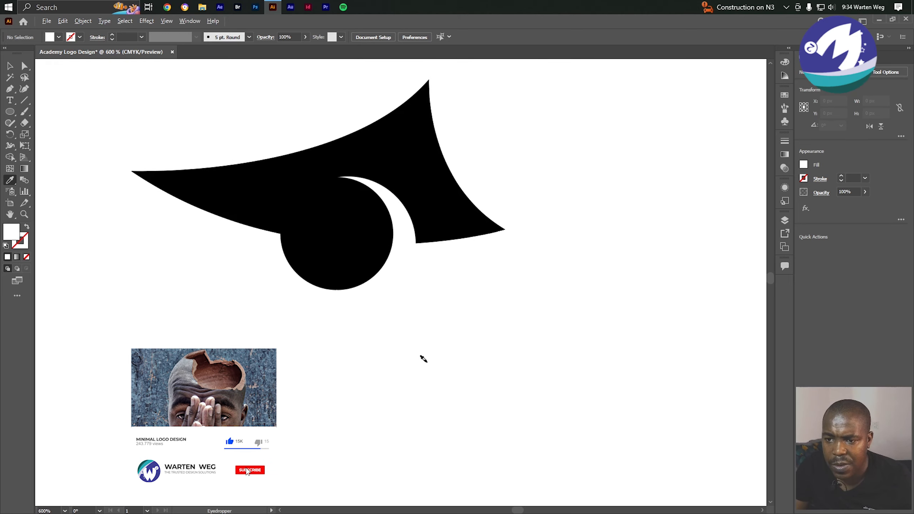
scroll(423, 359, down, 1)
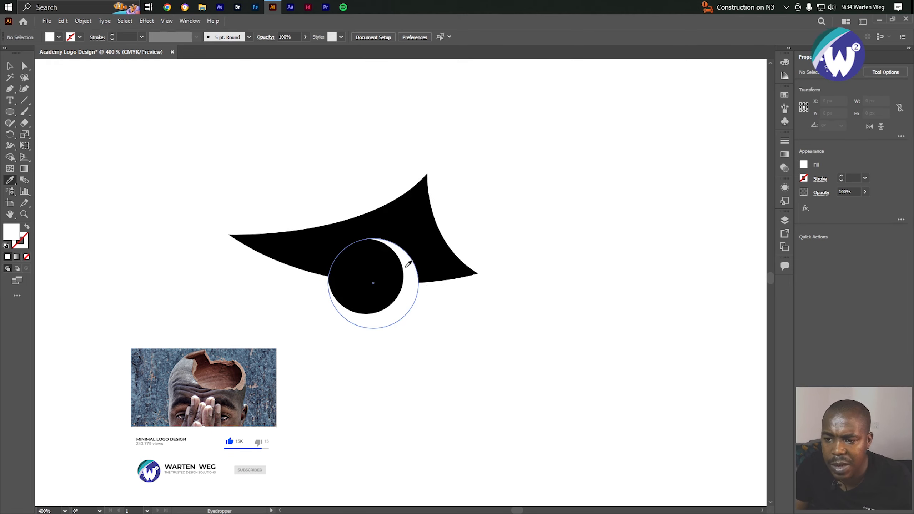
Group the black curved shape and both circles into one eye group.
ctrl+drag(462, 226, 410, 301)
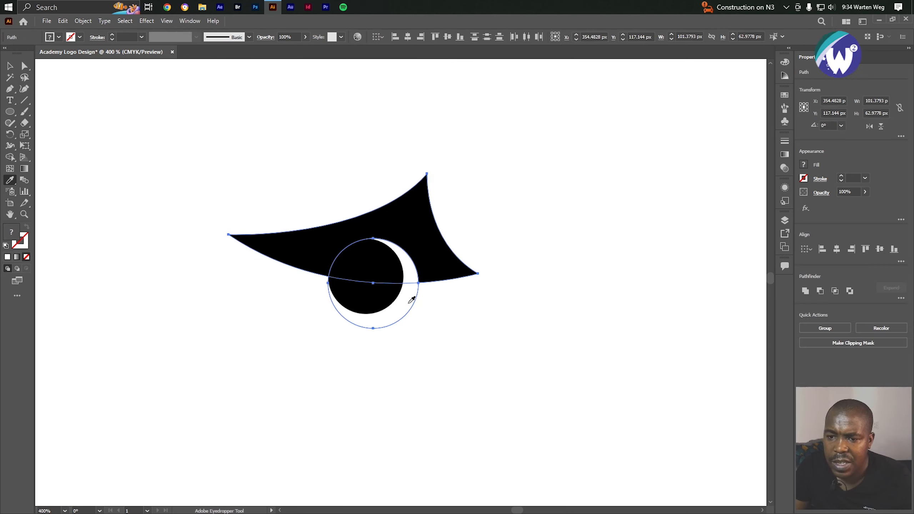
scroll(385, 314, down, 5)
ctrl+click(412, 343)
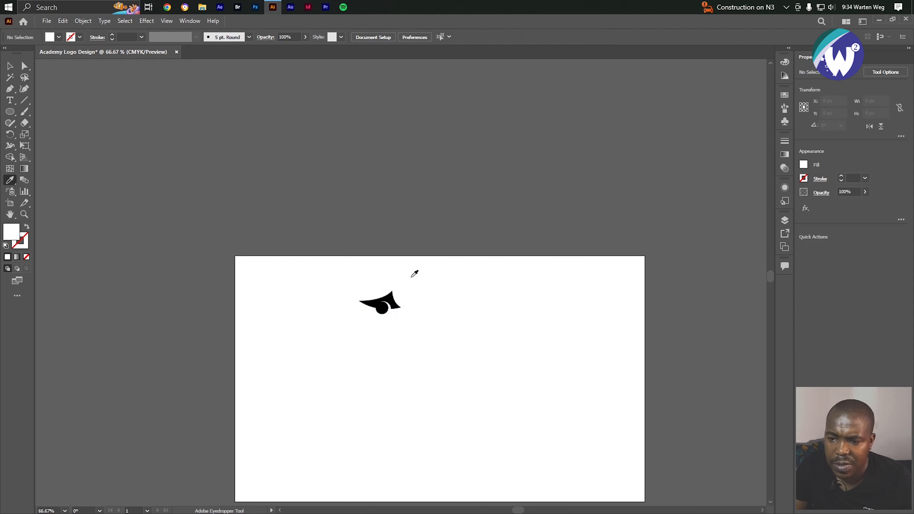
ctrl+drag(362, 325, 363, 326)
key(ctrl+g)
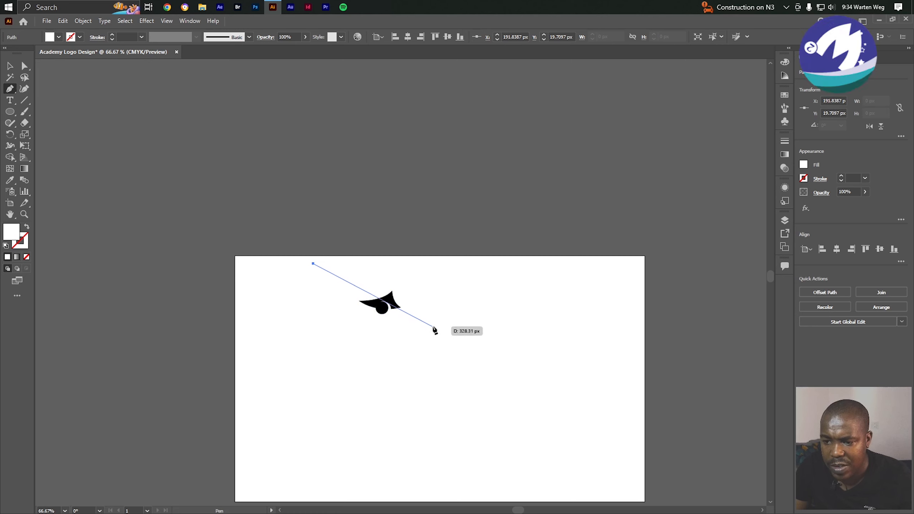
Draw a closed three-cornered shape with inward and outward curved sides, about 295 × 445 px, around and below the eye with the Pen tool.
drag(434, 325, 517, 310)
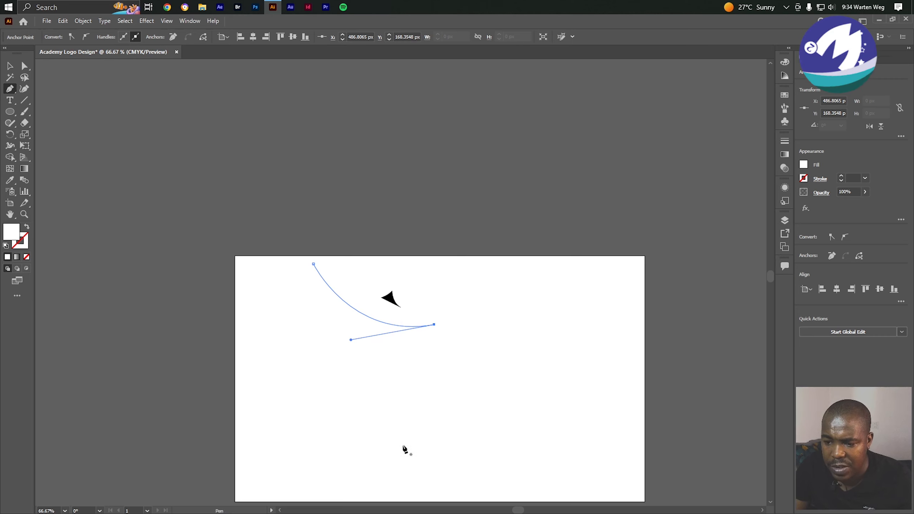
drag(400, 442, 410, 451)
key(ctrl+z)
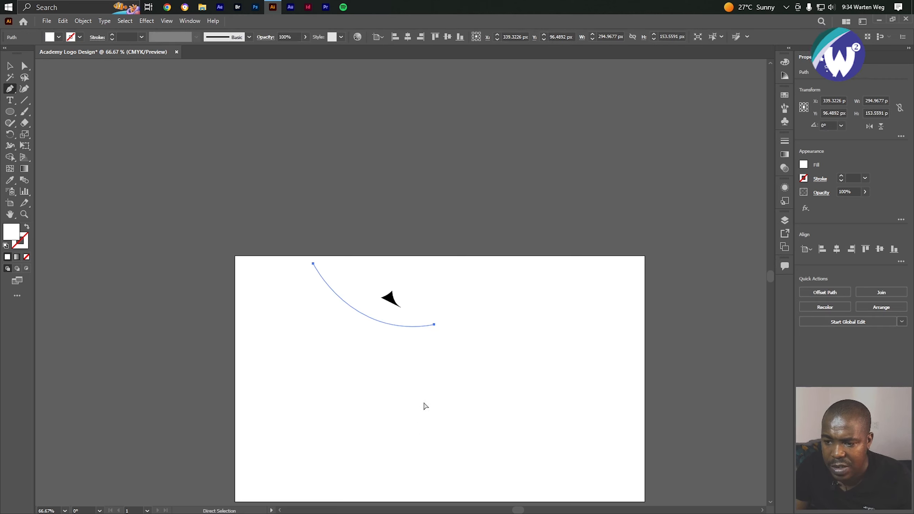
click(433, 324)
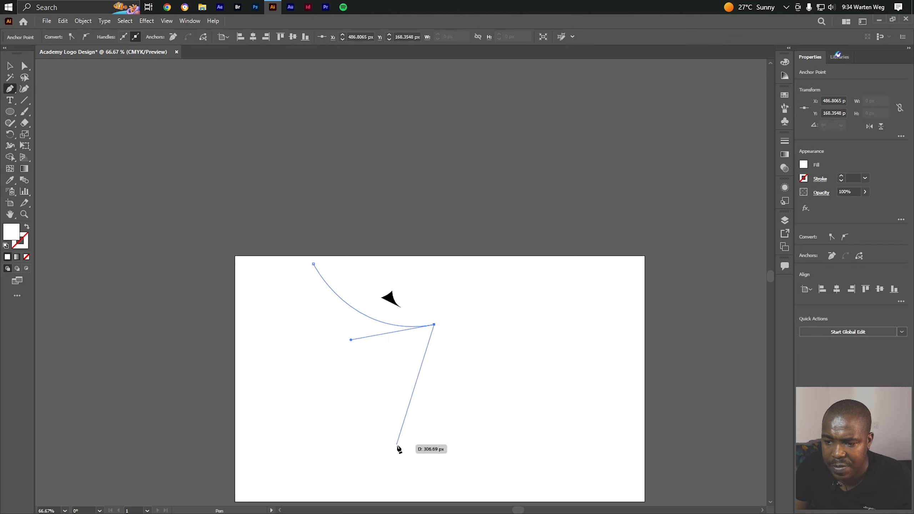
drag(398, 446, 429, 490)
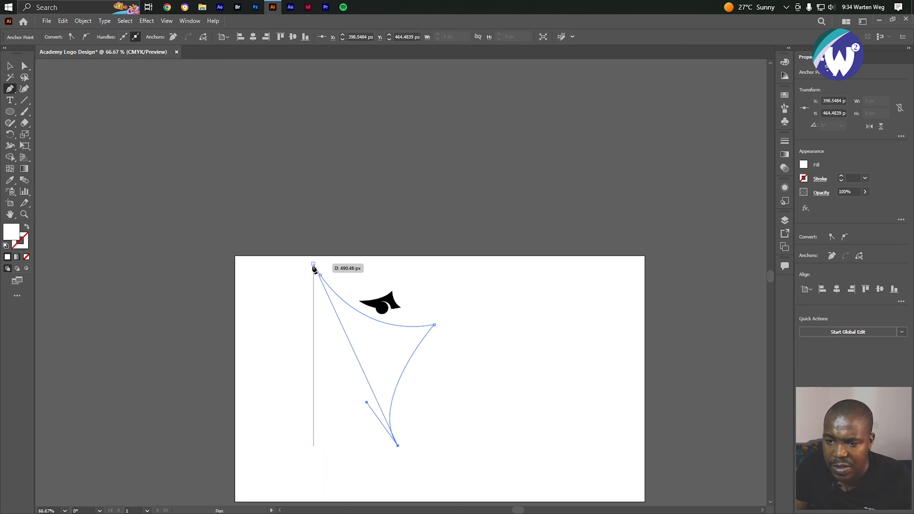
drag(314, 264, 298, 155)
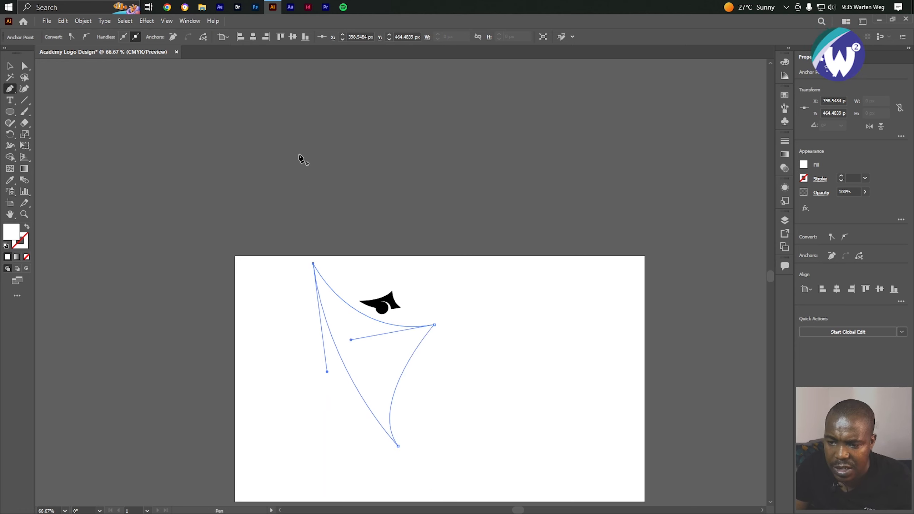
Fill the large three-cornered shape with the eye's black and move it slightly down.
key(i)
click(392, 300)
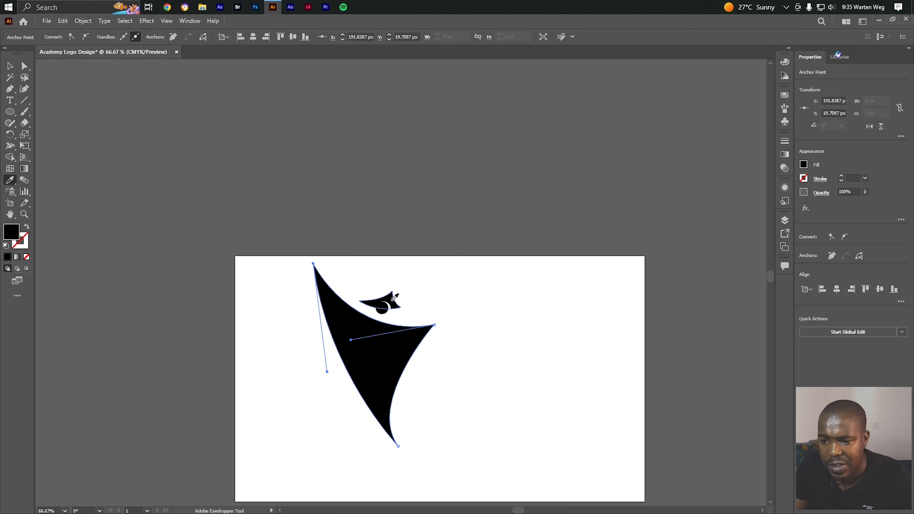
key(v)
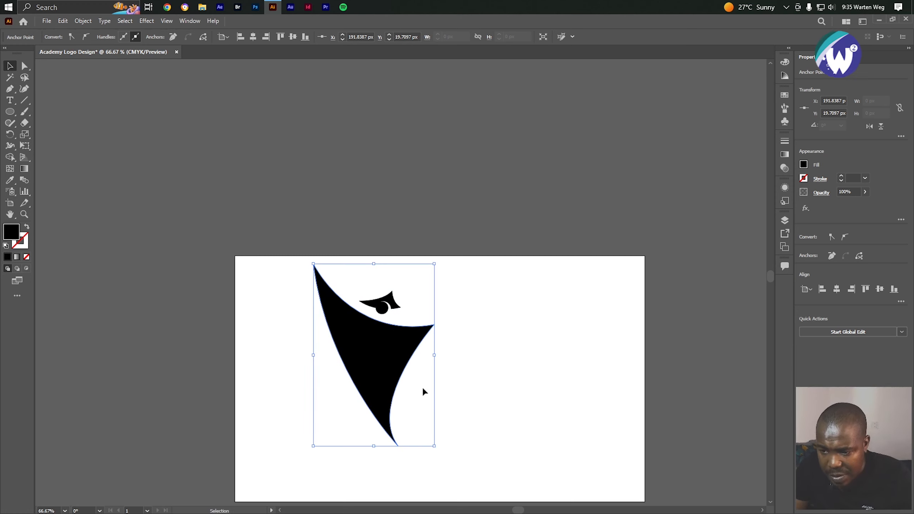
drag(380, 363, 384, 378)
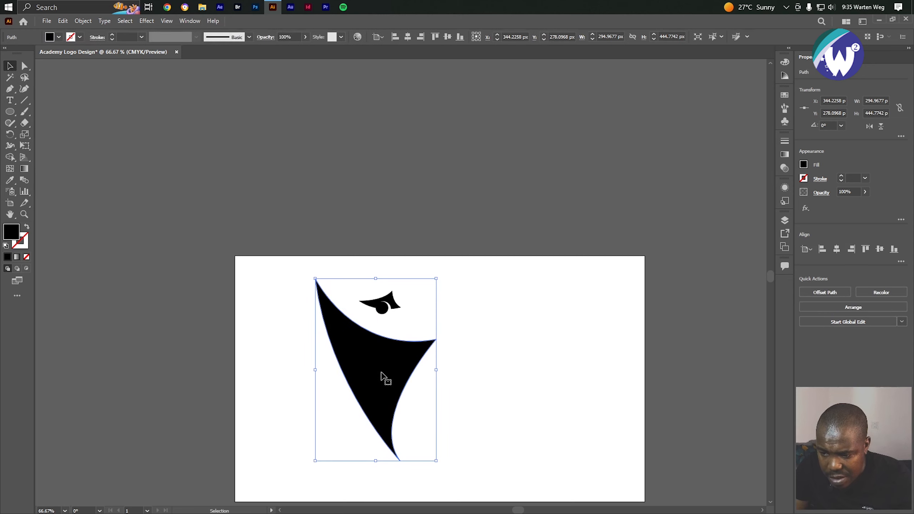
Pull the large shape's bottom, right and upper-left corner points inward to make the shape smaller.
scroll(383, 385, up, 3)
scroll(444, 411, down, 3)
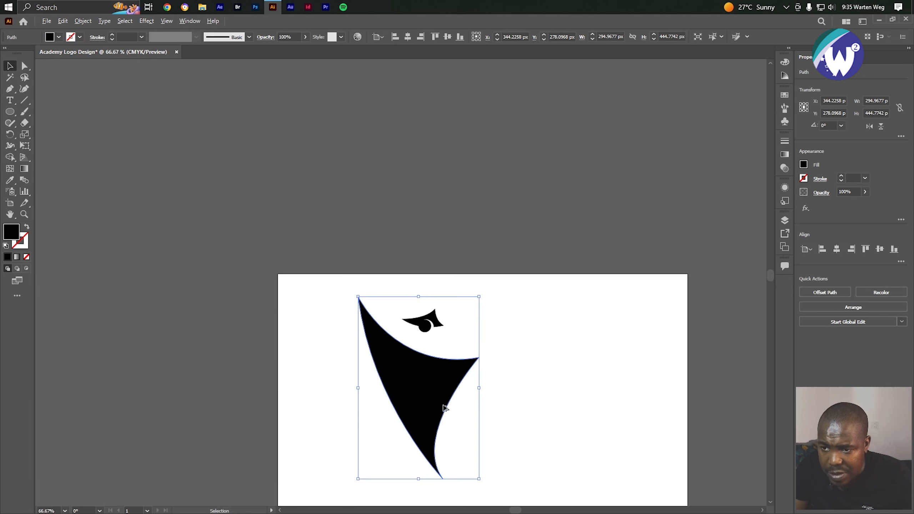
drag(444, 410, 405, 317)
scroll(394, 318, up, 2)
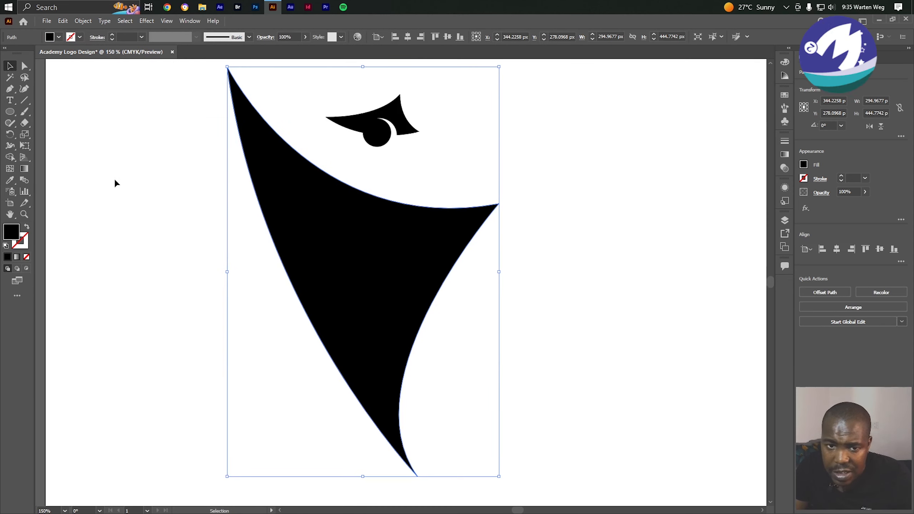
click(25, 66)
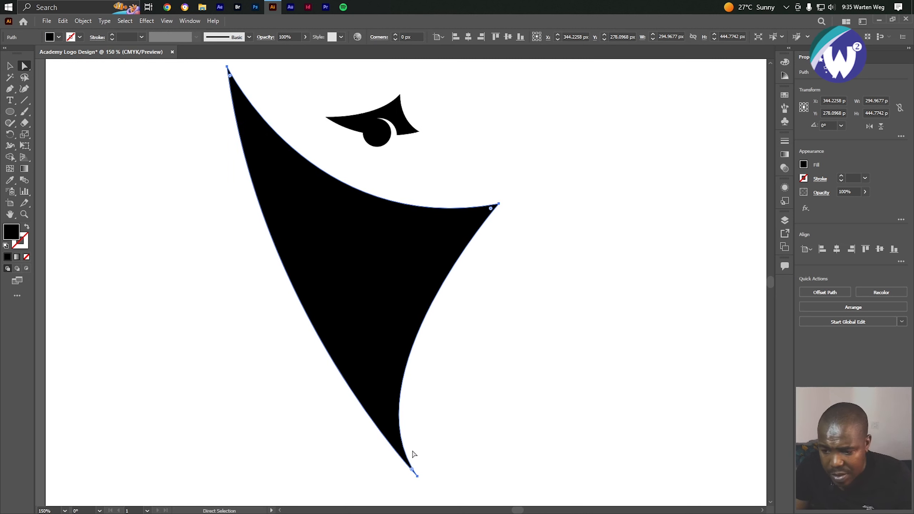
click(417, 476)
drag(417, 476, 397, 424)
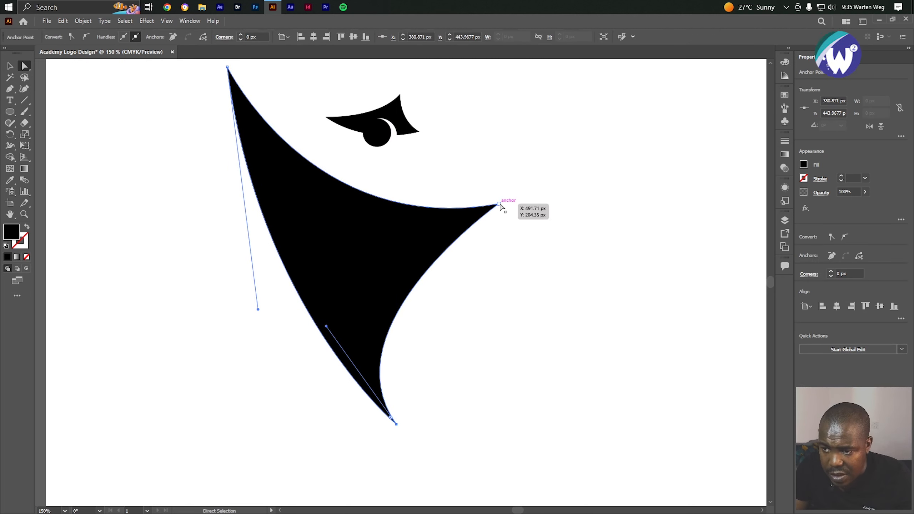
drag(499, 204, 454, 169)
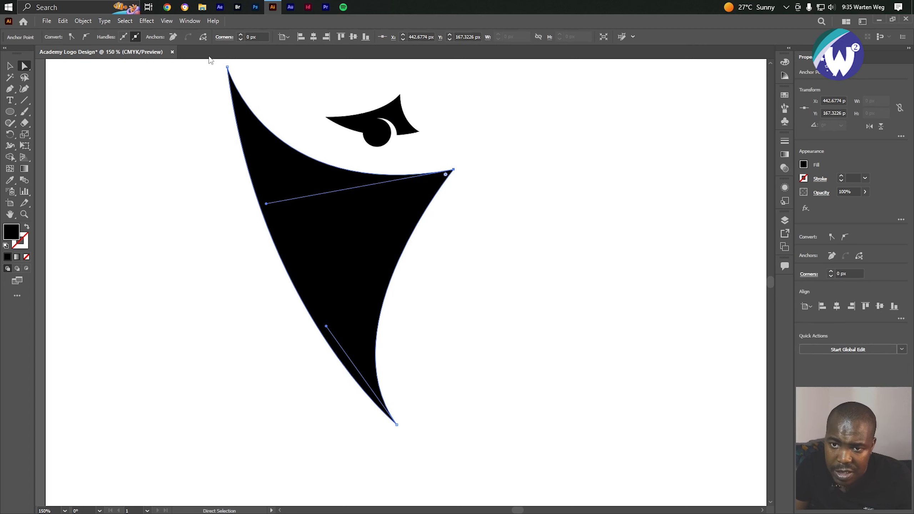
drag(228, 68, 277, 175)
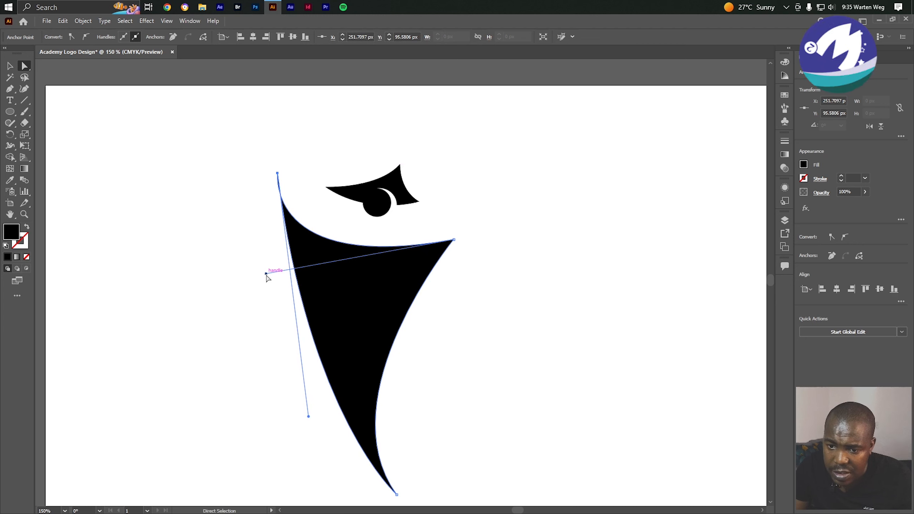
Refine the large shape to about 191 × 321 px by deepening its upper curve, raising its top and bottom corners, and softening the lower-right curve.
drag(267, 273, 333, 291)
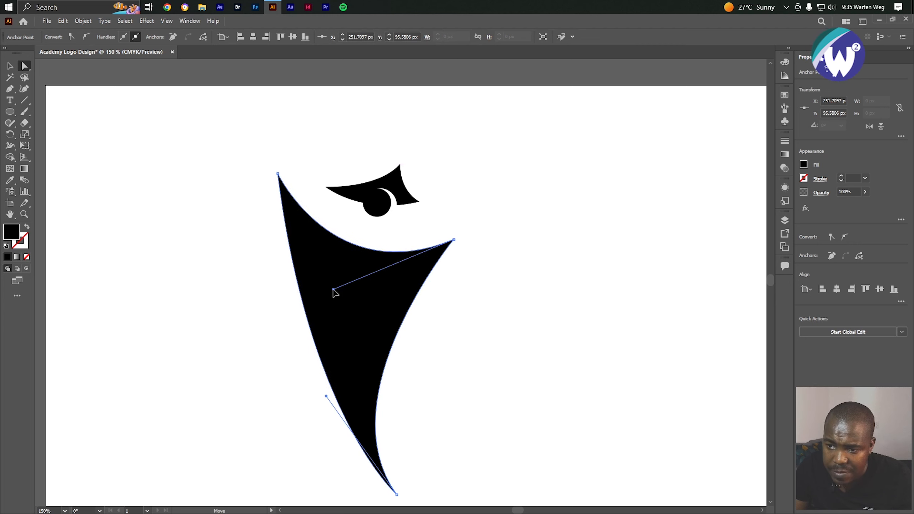
drag(279, 175, 280, 153)
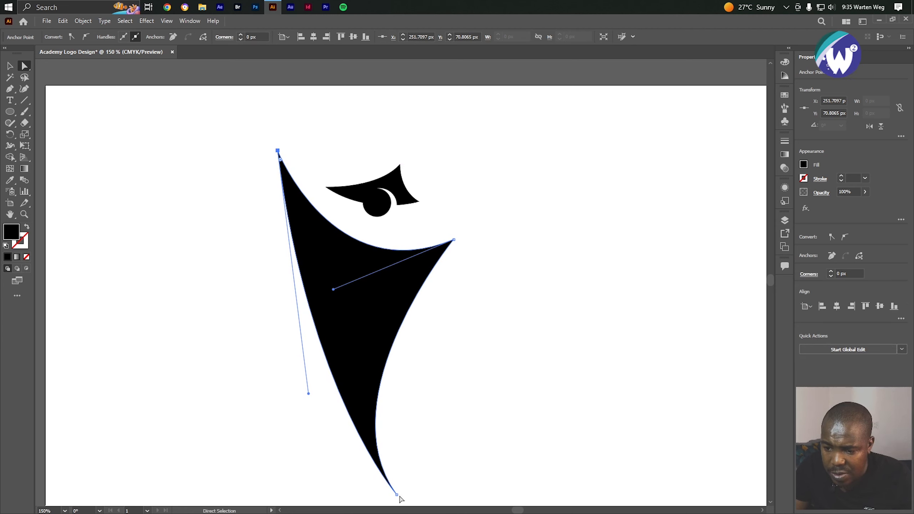
drag(397, 496, 384, 446)
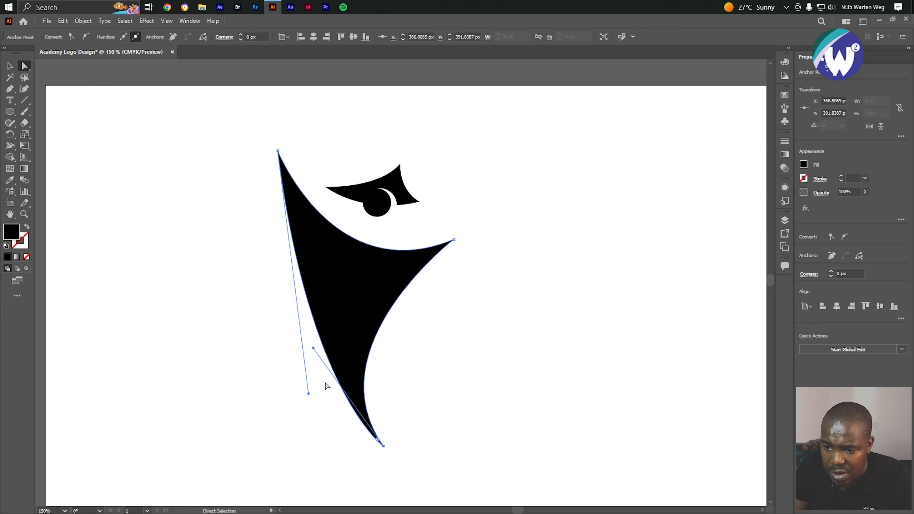
drag(313, 349, 345, 344)
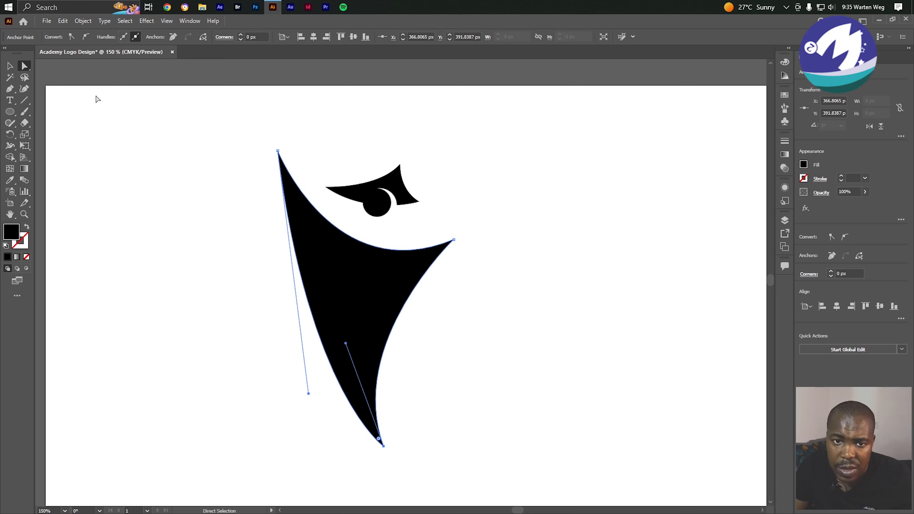
click(10, 66)
click(441, 145)
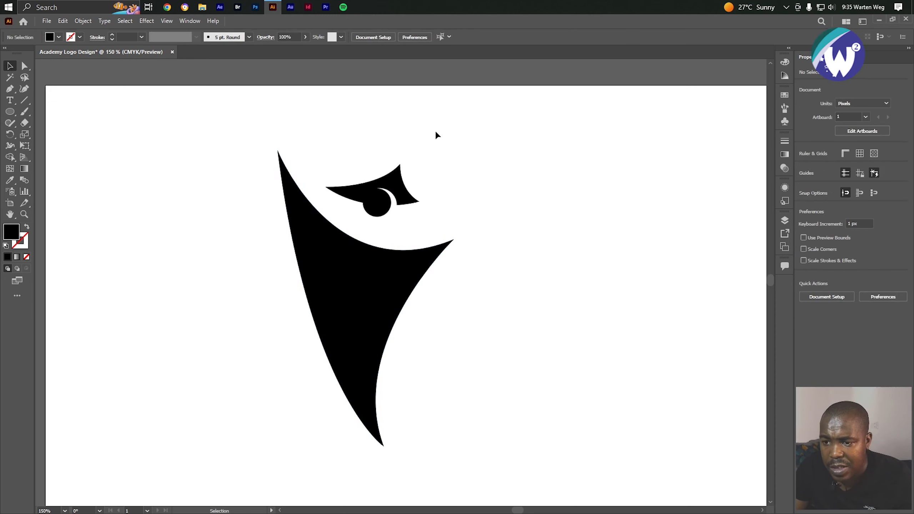
Enlarge the eye group to about 170 × 106 px and position it just above the large shape's upper curve, extending past its right corner.
drag(436, 131, 374, 215)
drag(420, 193, 392, 172)
click(526, 173)
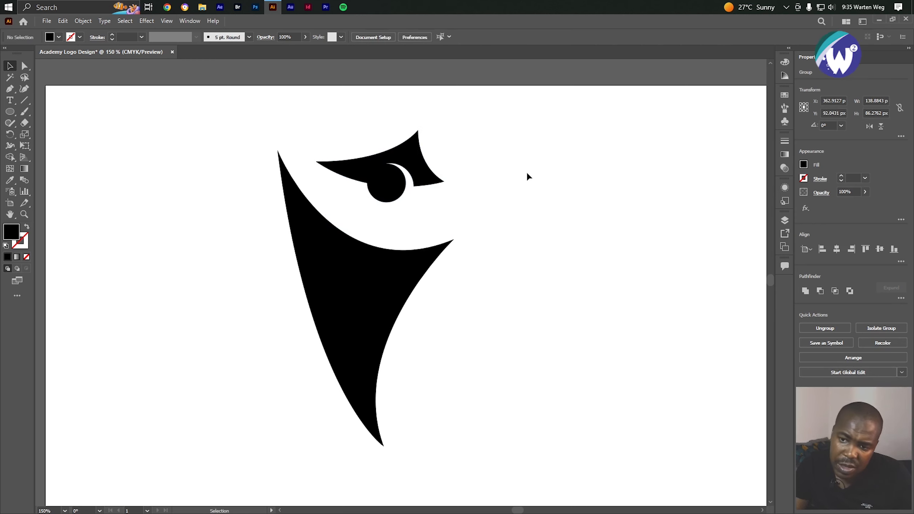
scroll(528, 255, down, 2)
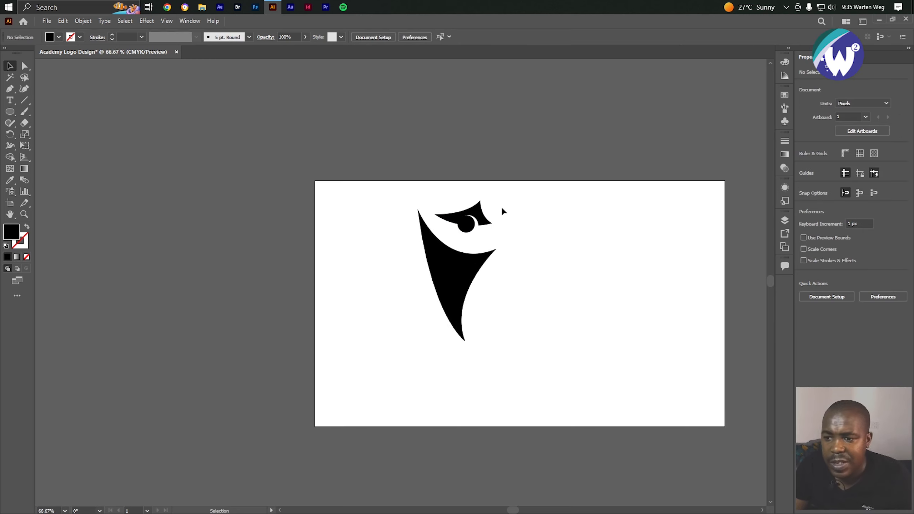
click(450, 229)
mouse_move(463, 241)
mouse_down()
mouse_move(468, 226)
mouse_move(479, 234)
mouse_up()
click(549, 238)
click(550, 238)
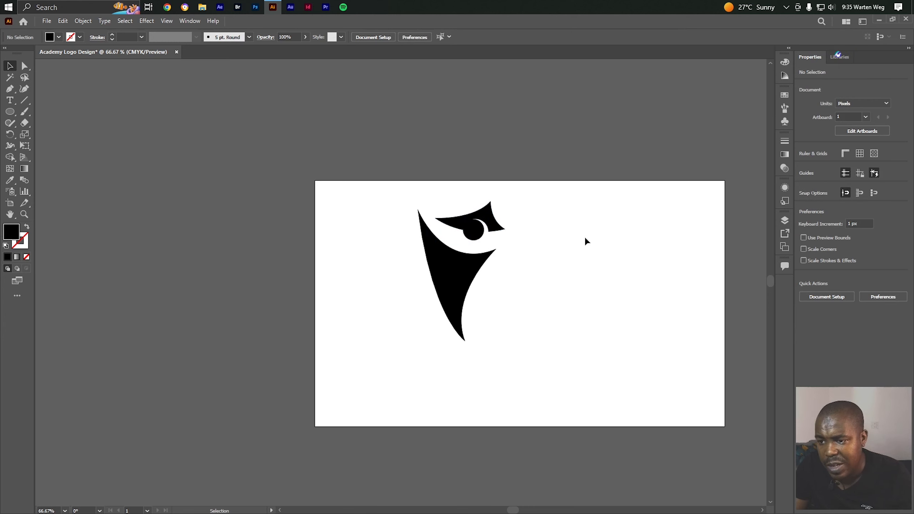
Ungroup the eye into its separate curved shape and circles, and clear the selection.
right_click(472, 234)
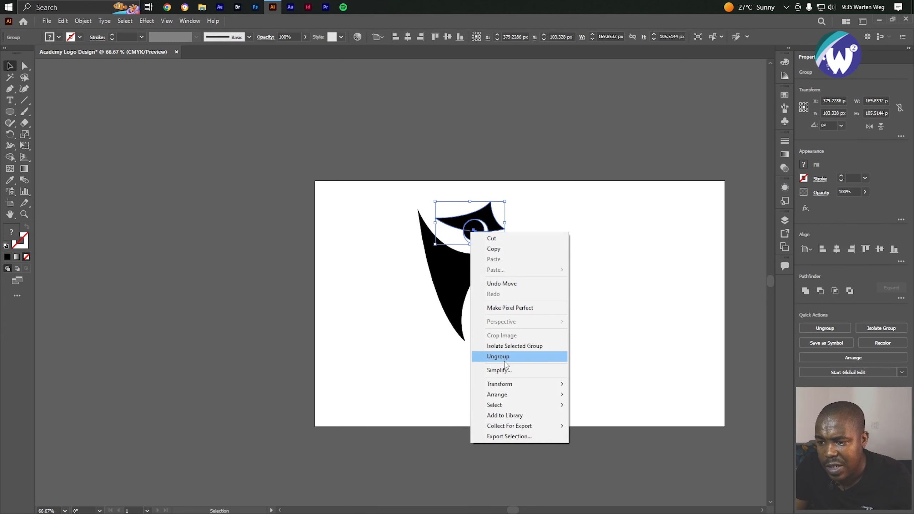
click(513, 352)
click(537, 238)
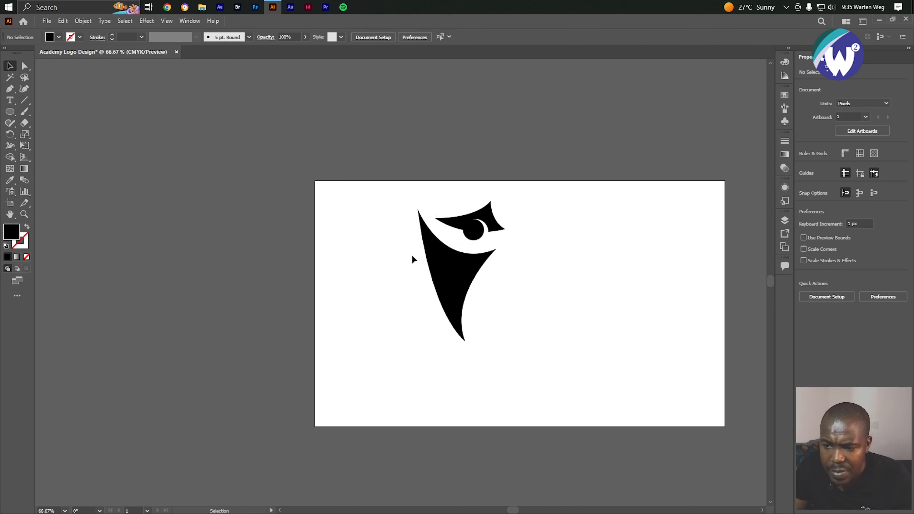
Flatten the large shape's lower-right curve slightly by adjusting its bottom corner's direction handle, and clear the selection.
click(417, 243)
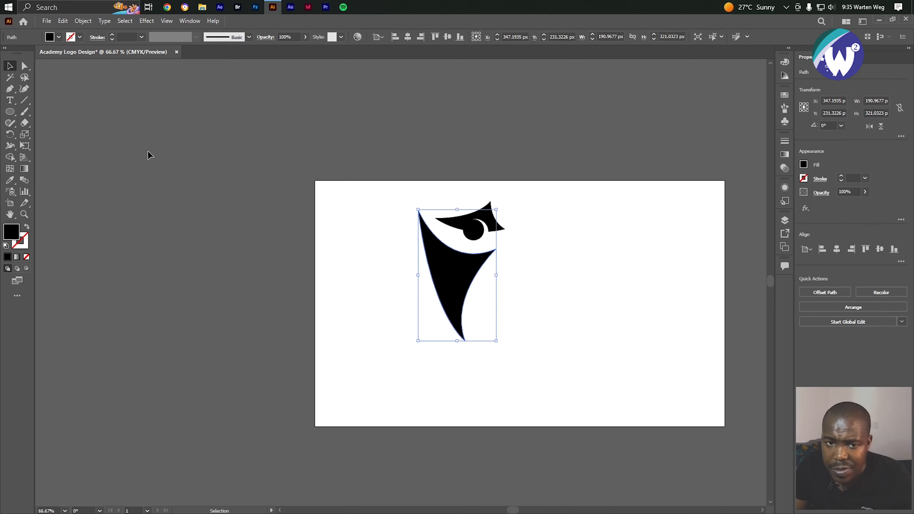
click(25, 67)
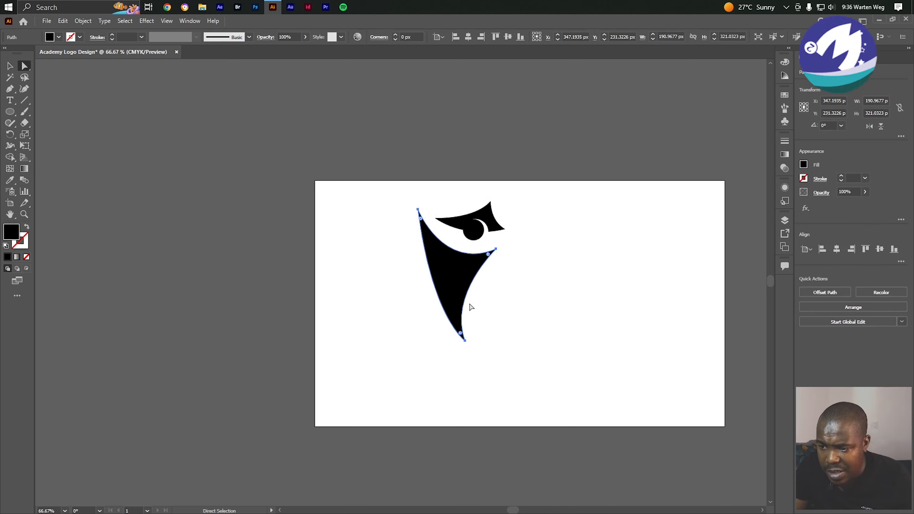
click(496, 249)
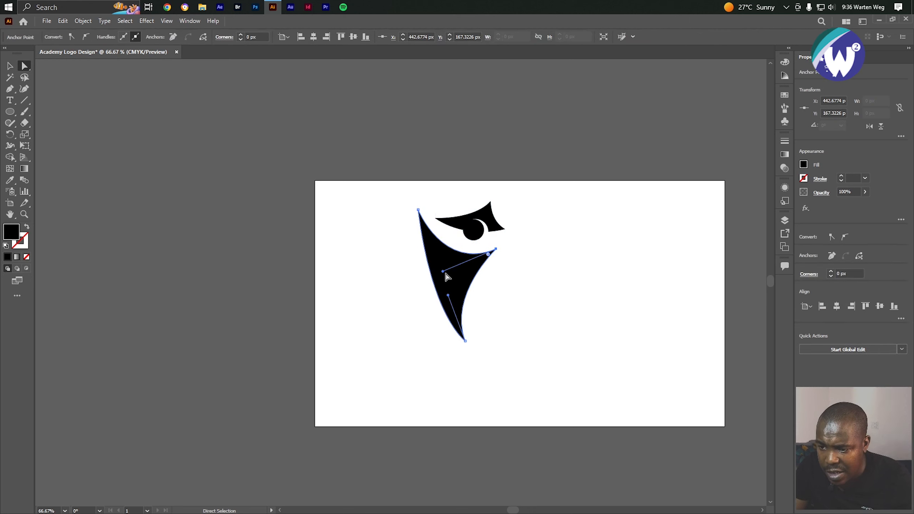
drag(448, 296, 457, 302)
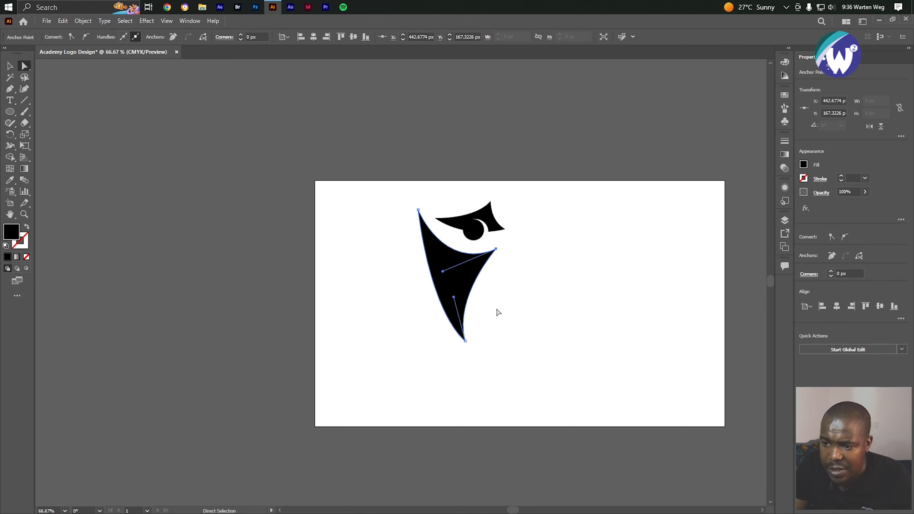
click(496, 311)
Draw a closed crimson Pen shape about 289 × 523 px over the face's right half, curving its left edge through the eye and bottom corner.
click(10, 88)
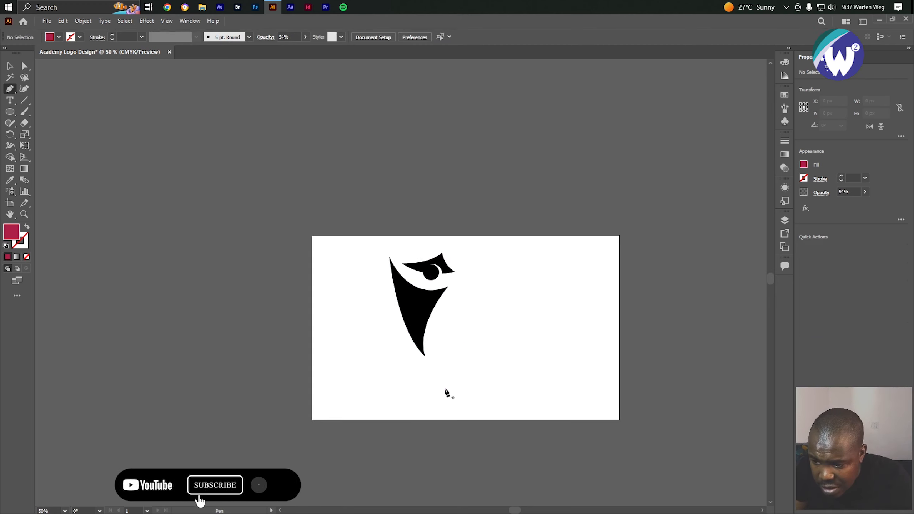
click(445, 389)
click(424, 355)
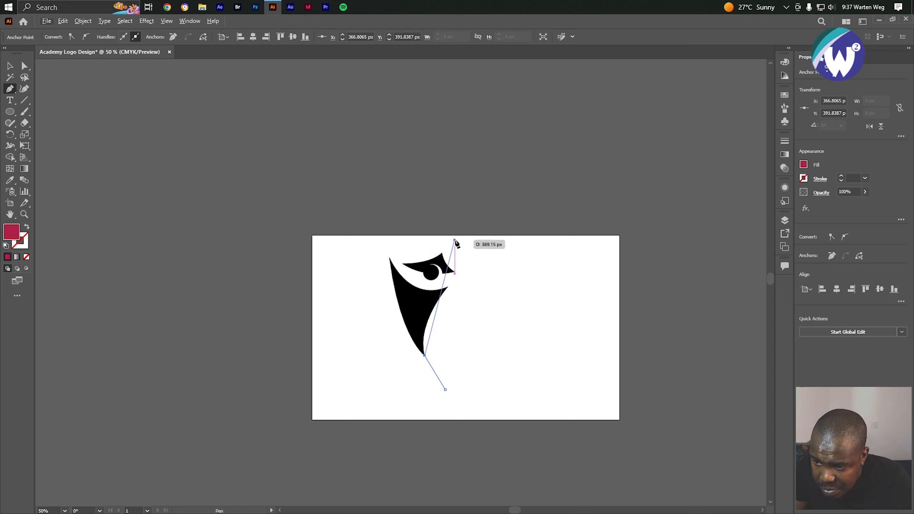
drag(454, 239, 475, 234)
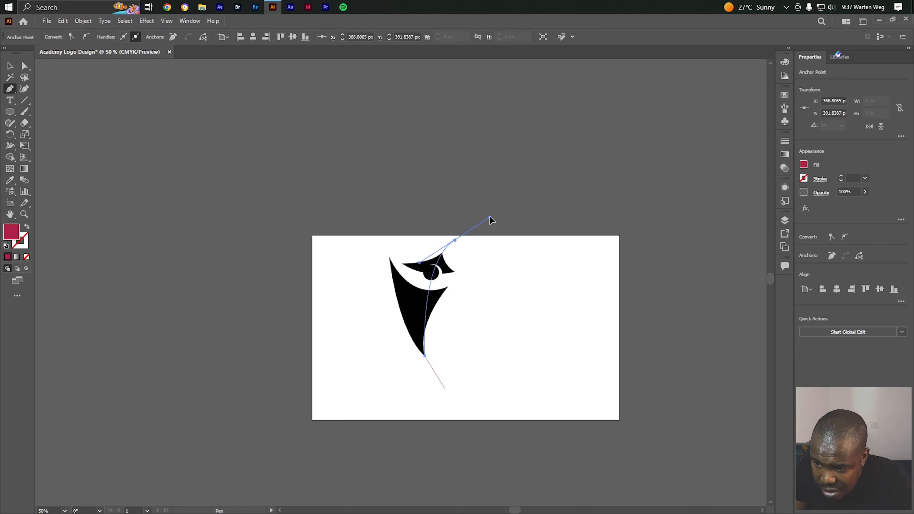
drag(492, 217, 511, 189)
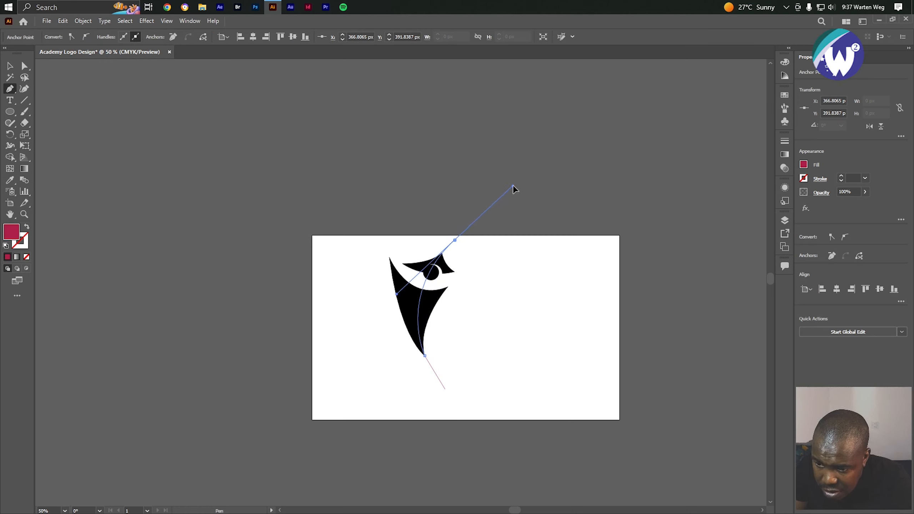
drag(514, 184, 514, 184)
click(506, 354)
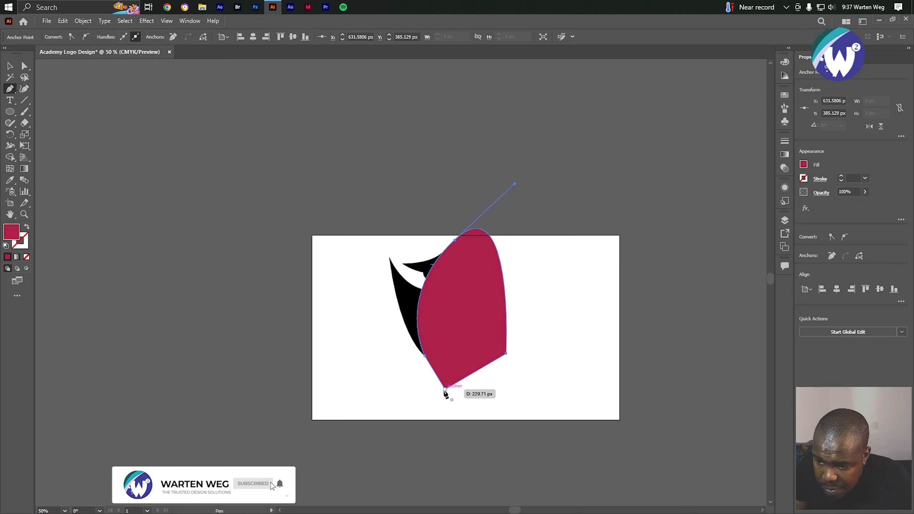
click(445, 389)
Lower the crimson shape's opacity to about 57% so the black shapes beneath can be seen.
click(865, 191)
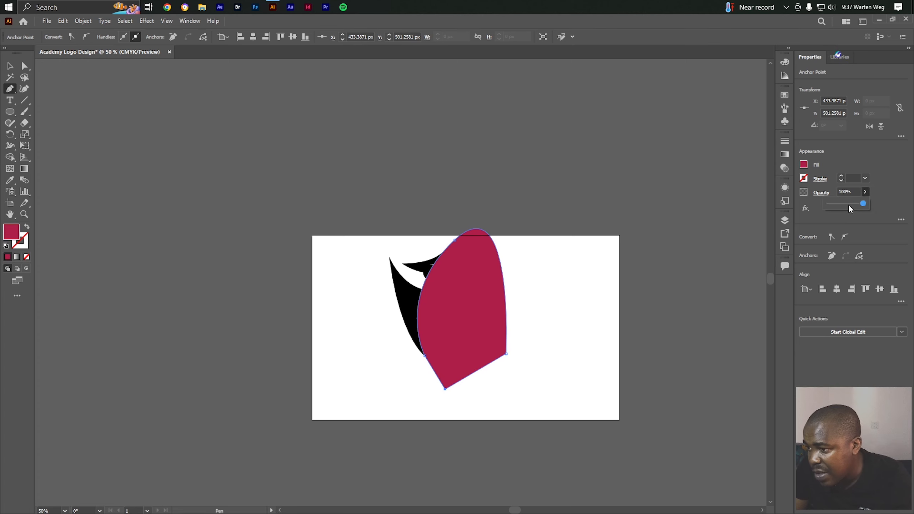
click(849, 204)
scroll(477, 232, up, 4)
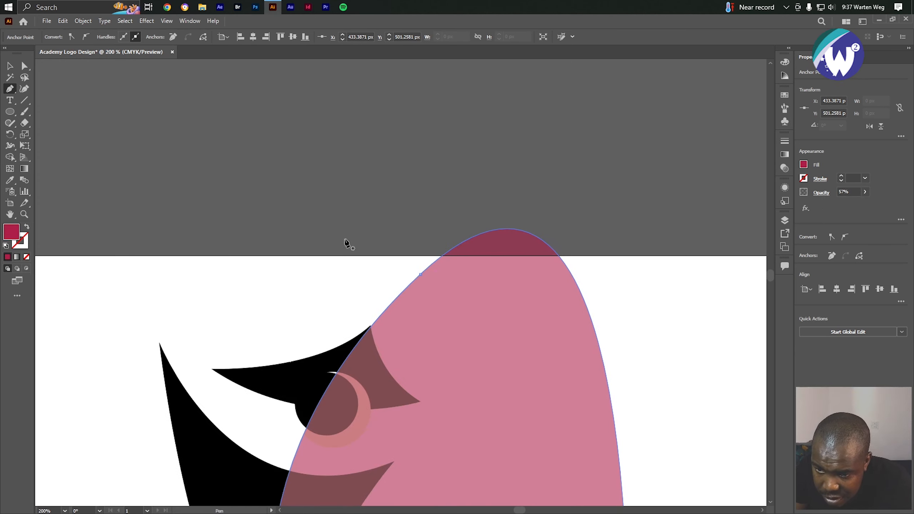
Add an anchor point on the crimson shape's edge just above the eye's top corner, nudge it slightly outward, and clear the selection.
click(25, 66)
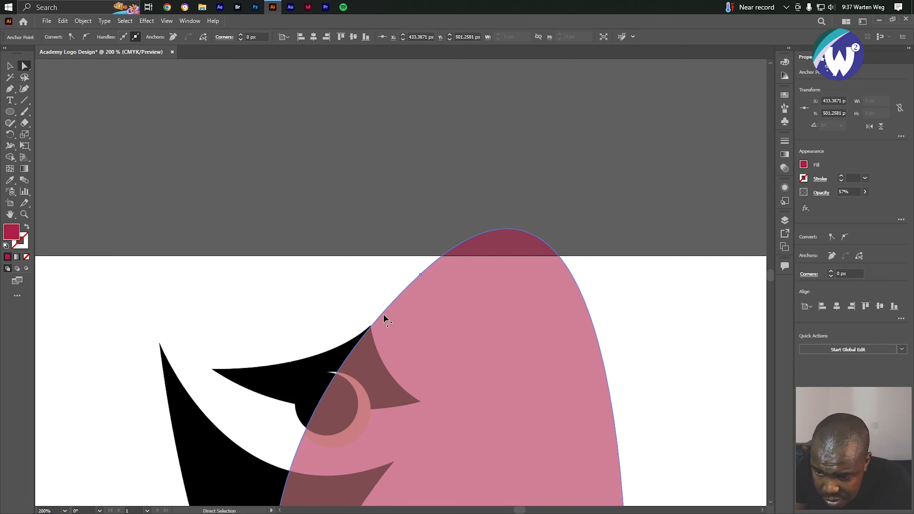
click(10, 88)
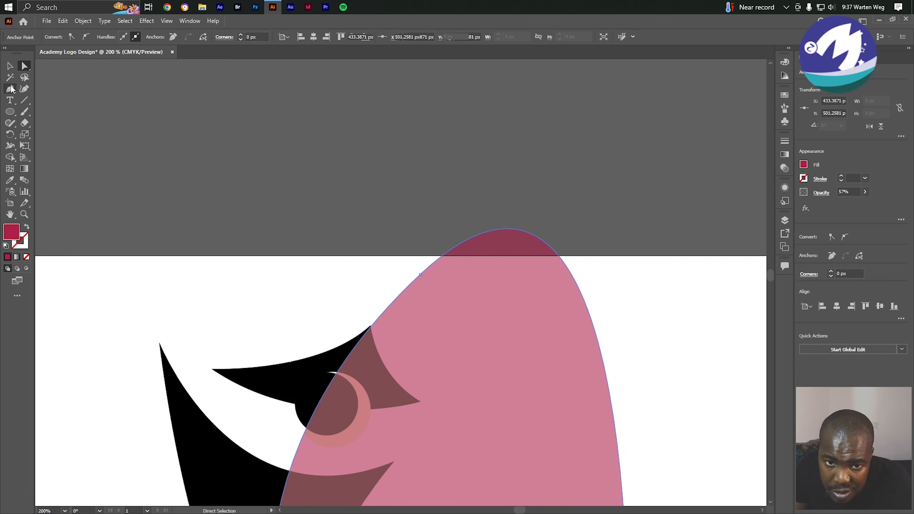
click(386, 309)
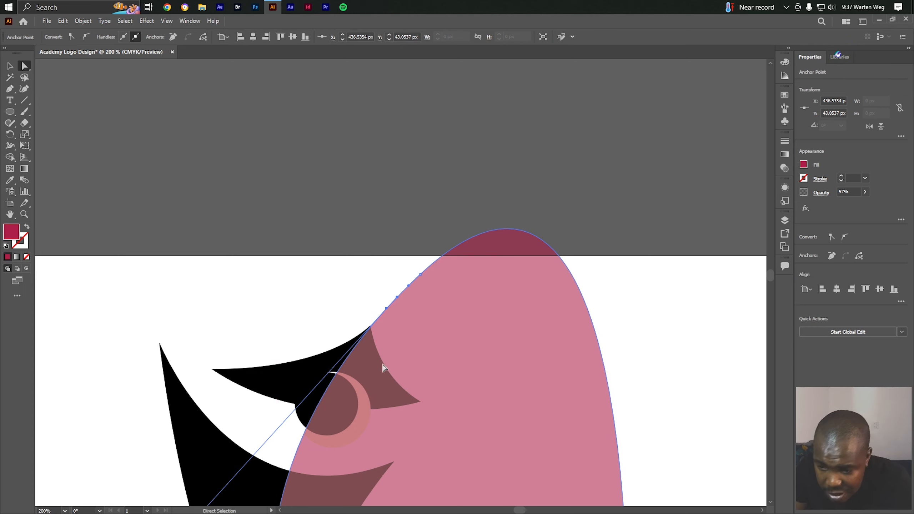
scroll(384, 367, up, 2)
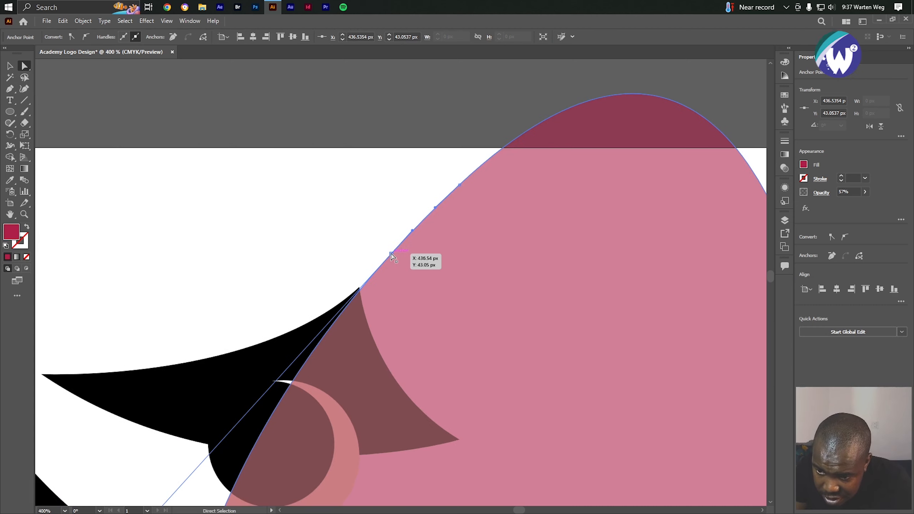
drag(394, 254, 397, 244)
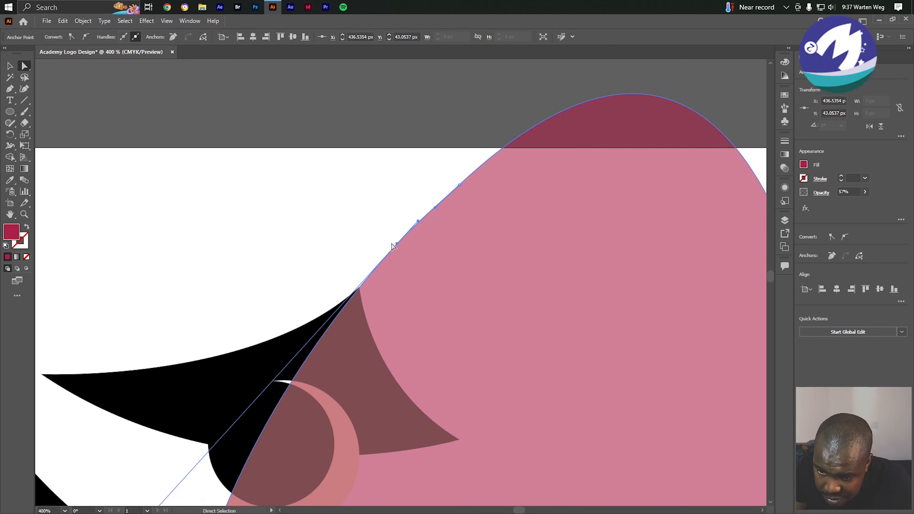
click(307, 232)
Examine how the crimson shape's left edge crosses the eye and the large black shape down to its bottom corner.
drag(369, 463, 373, 328)
drag(360, 361, 390, 201)
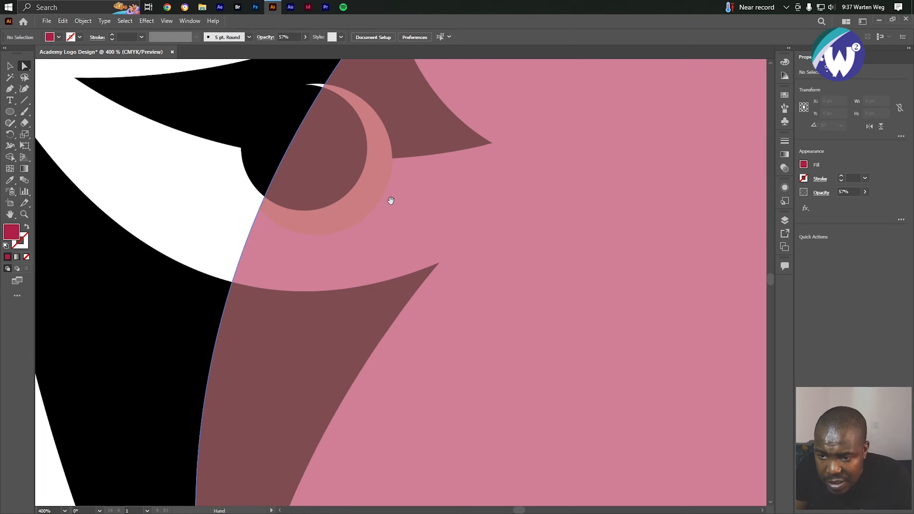
drag(365, 329, 398, 177)
drag(358, 352, 365, 222)
drag(343, 467, 333, 304)
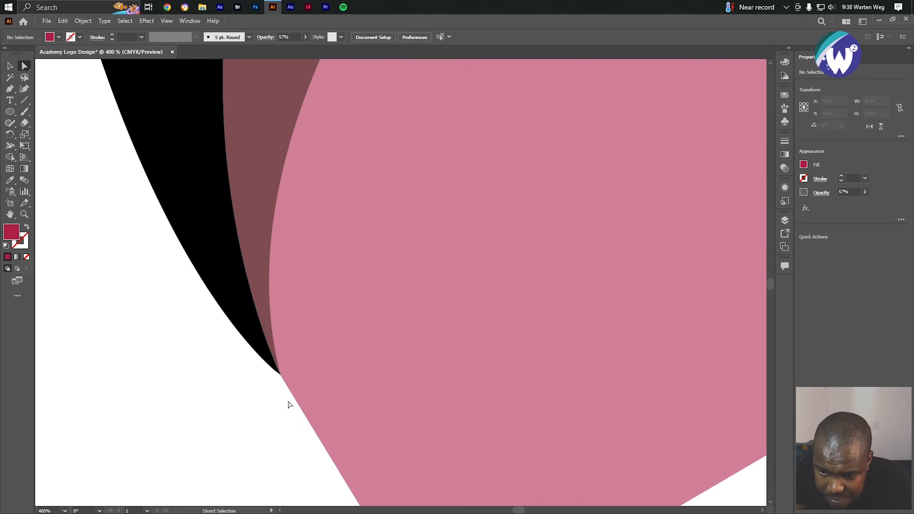
scroll(288, 402, up, 2)
scroll(268, 362, down, 8)
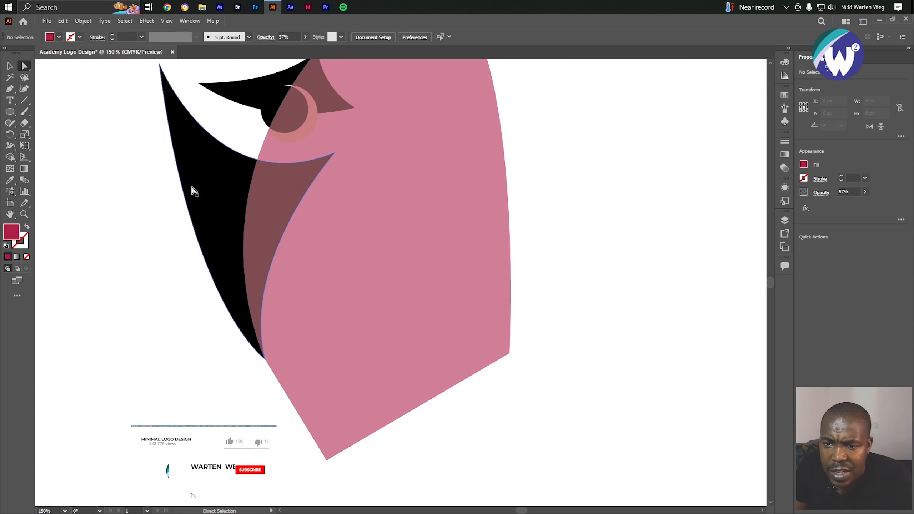
Restore the crimson shape's opacity to 100%.
click(303, 133)
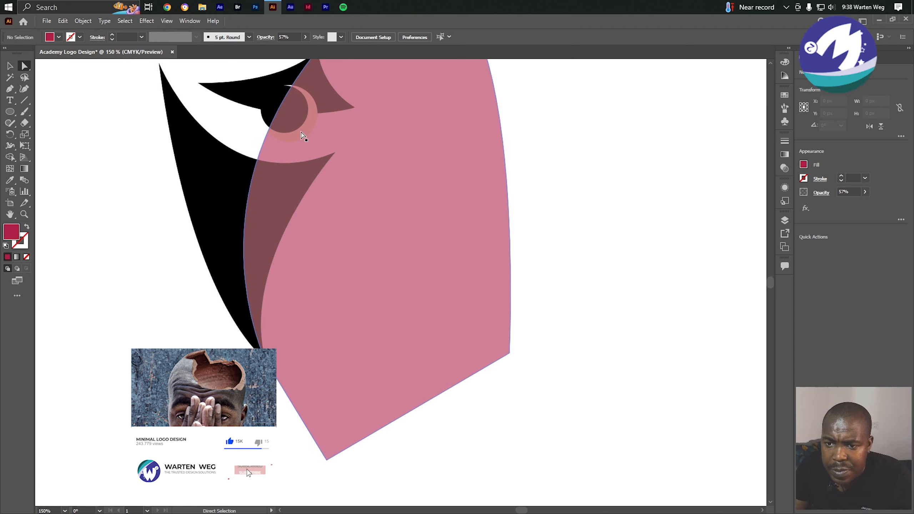
click(865, 192)
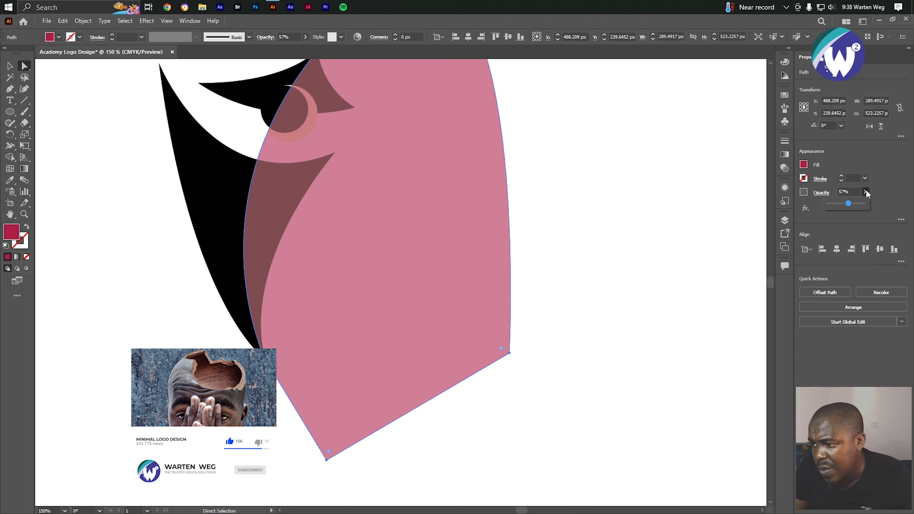
drag(847, 204, 863, 208)
scroll(187, 287, down, 2)
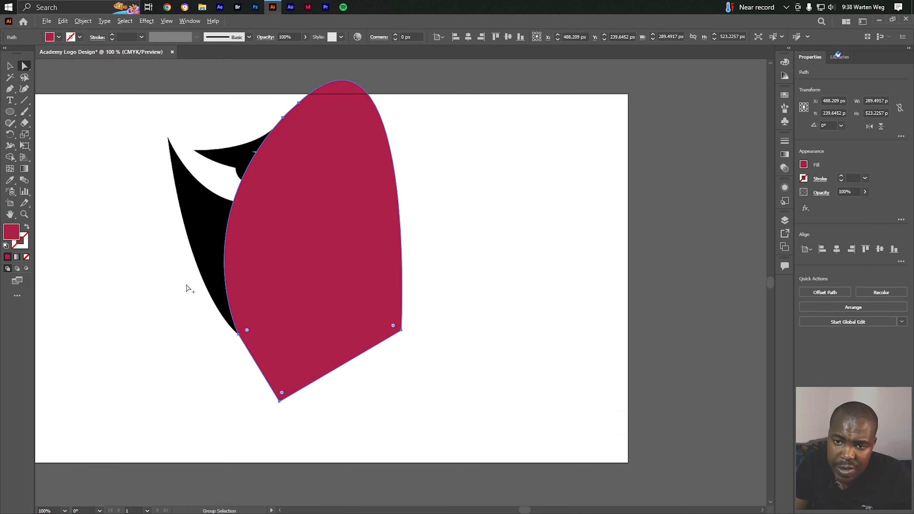
Select all the shapes and remove the crimson area outside the black shapes with the Shape Builder tool.
click(9, 66)
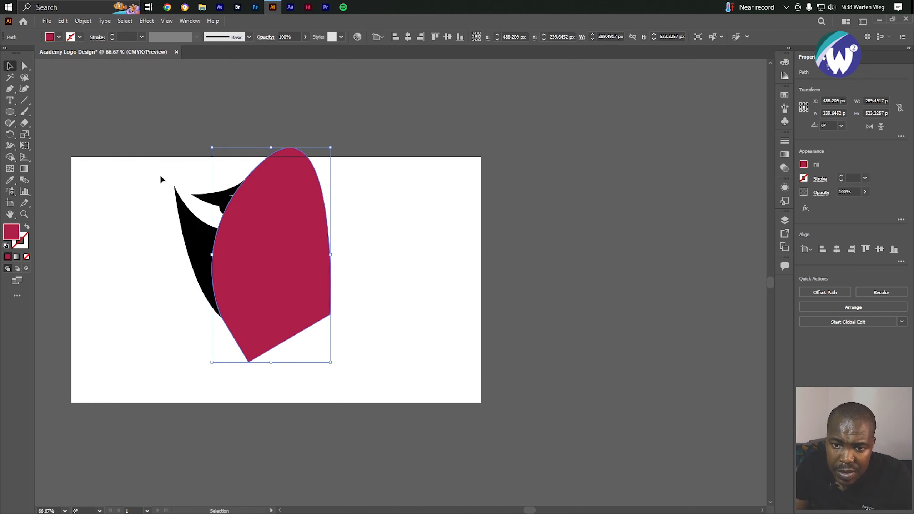
drag(154, 167, 339, 341)
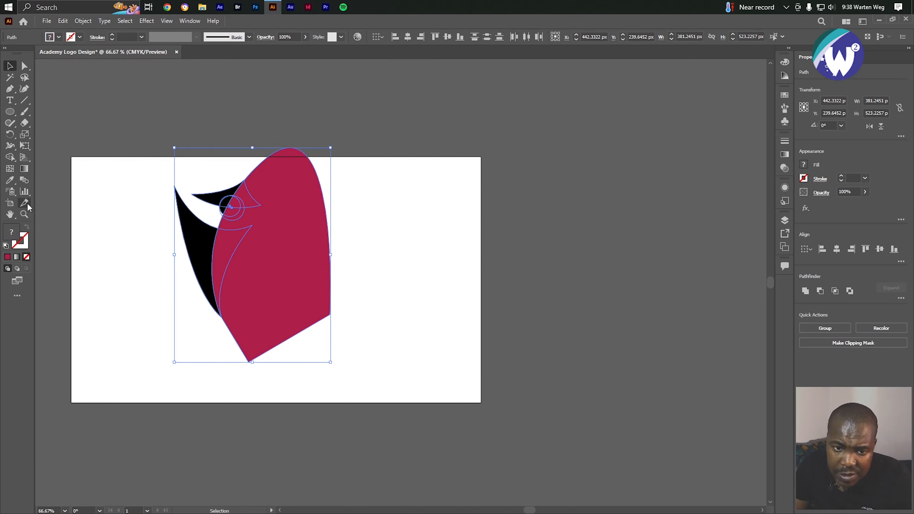
click(10, 157)
alt+click(287, 278)
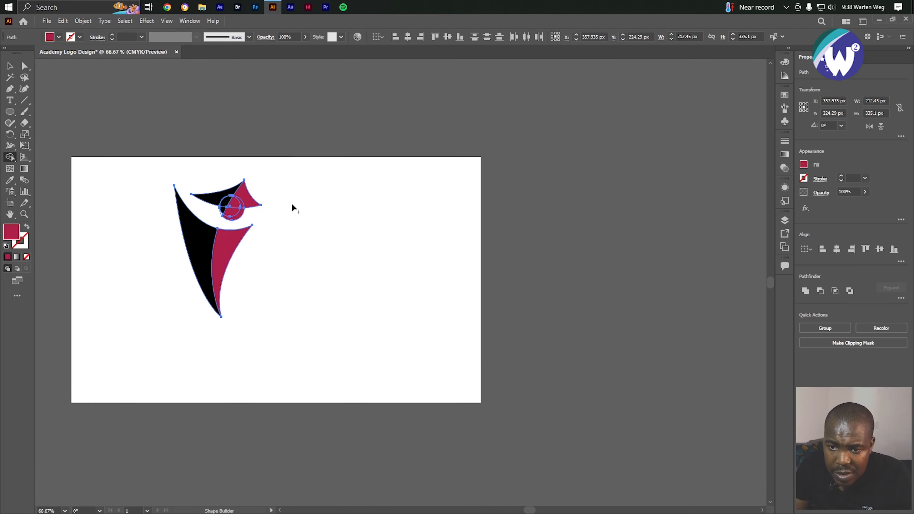
Define the crimson right part of the eye as its own region with Shape Builder, and clear the selection.
scroll(291, 206, up, 4)
drag(96, 172, 414, 224)
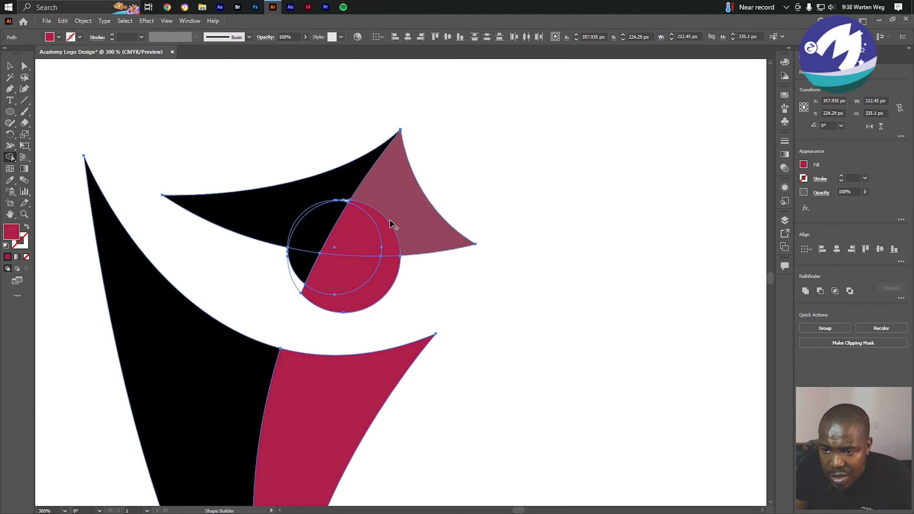
click(392, 223)
click(9, 66)
click(576, 187)
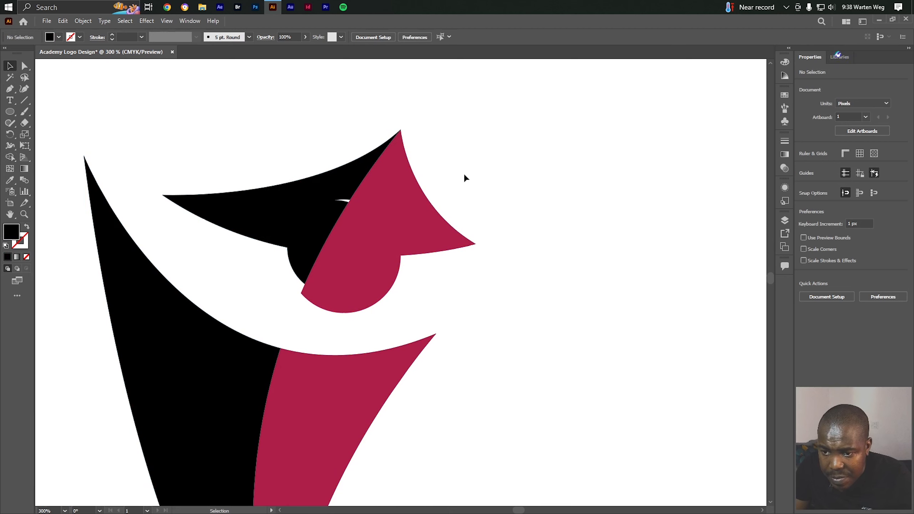
Try to cut the larger circle's area out of the eye with Shape Builder without including the smaller circle, and undo it.
drag(463, 173, 301, 261)
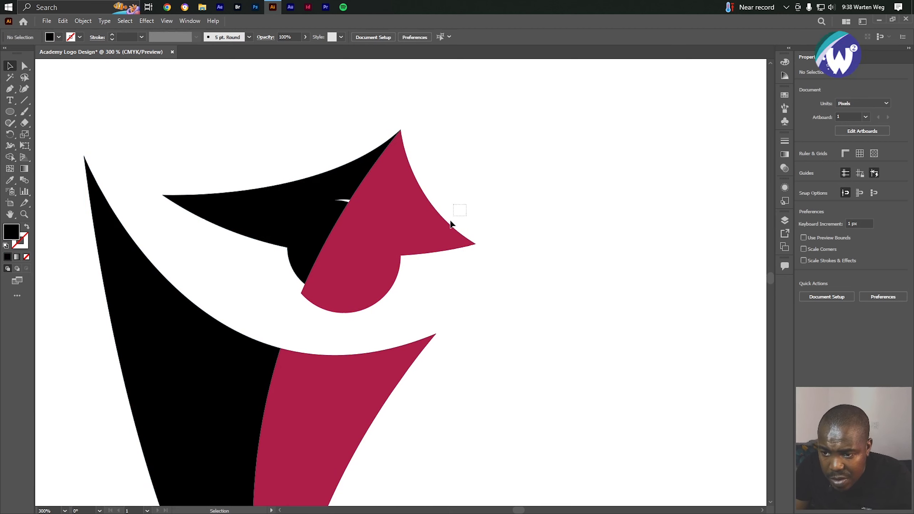
drag(397, 273, 397, 273)
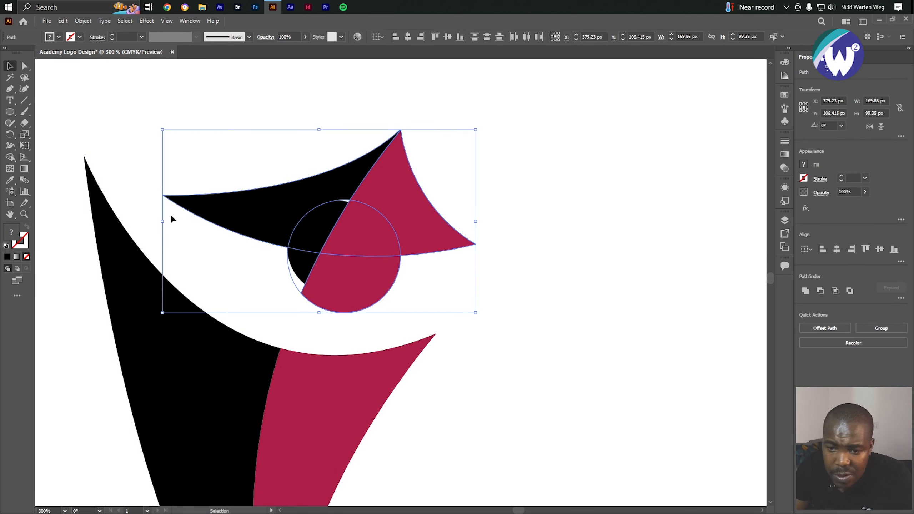
click(13, 157)
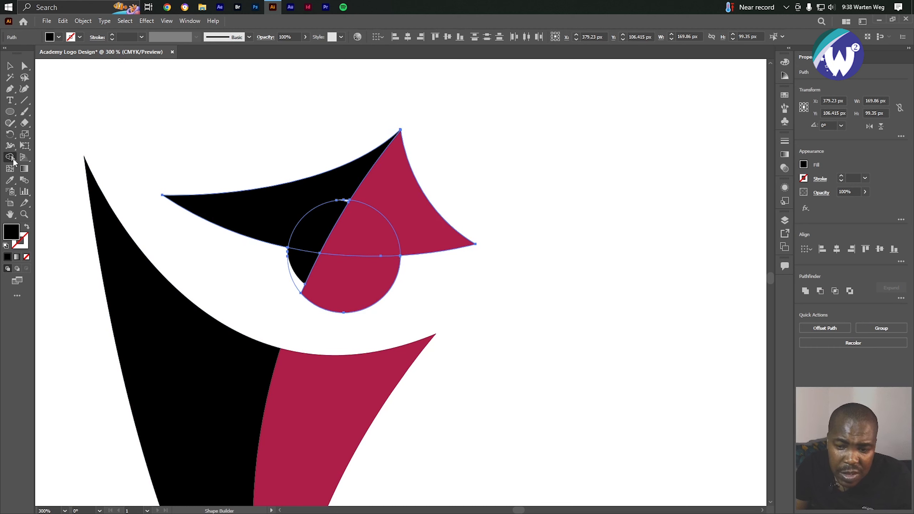
mouse_move(331, 311)
mouse_down()
mouse_move(345, 226)
mouse_move(311, 239)
mouse_move(299, 278)
mouse_up()
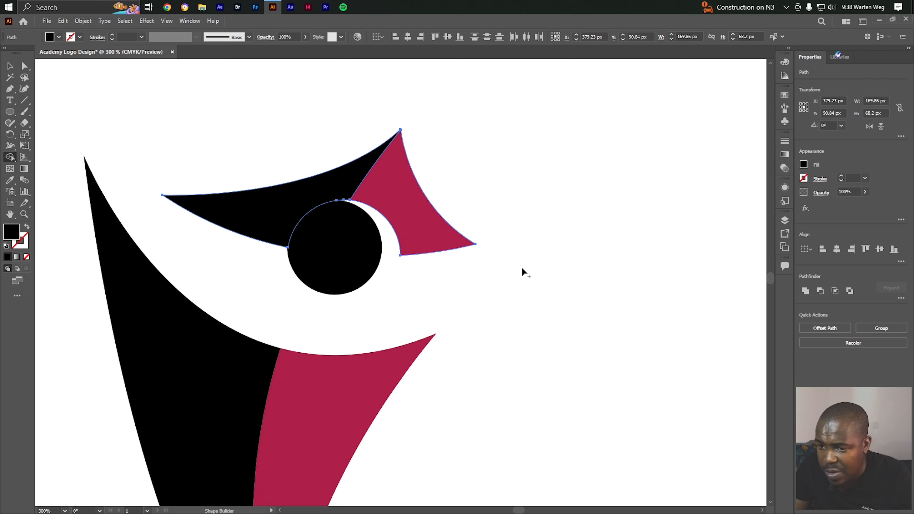
key(ctrl+z)
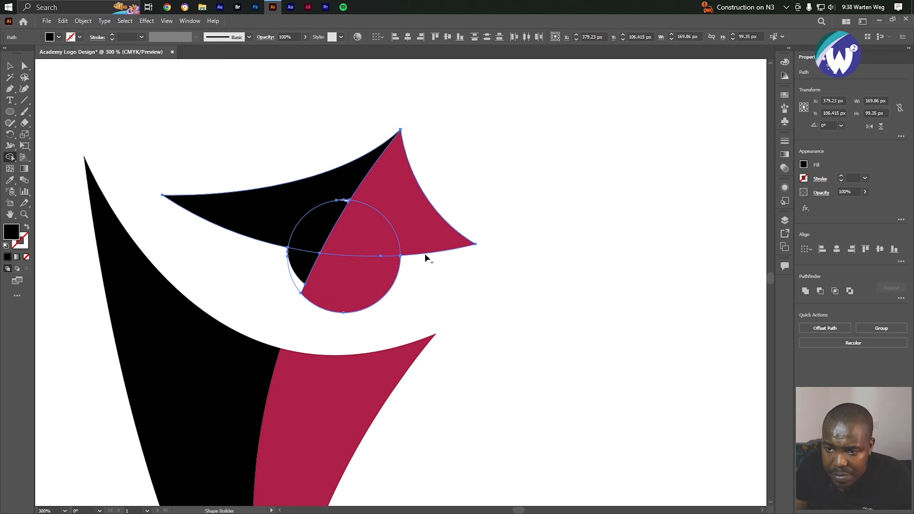
Select the eye shapes and remove the crimson crescent between the smaller and larger circles with Shape Builder, and clear the selection.
ctrl+click(457, 144)
ctrl+click(310, 258)
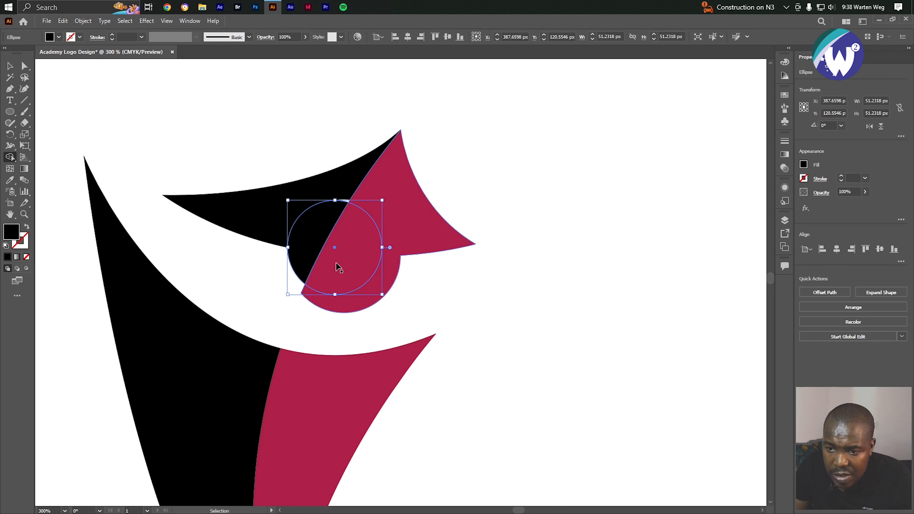
mouse_move(339, 268)
mouse_down()
mouse_move(313, 235)
mouse_move(363, 308)
mouse_up()
drag(474, 137, 252, 318)
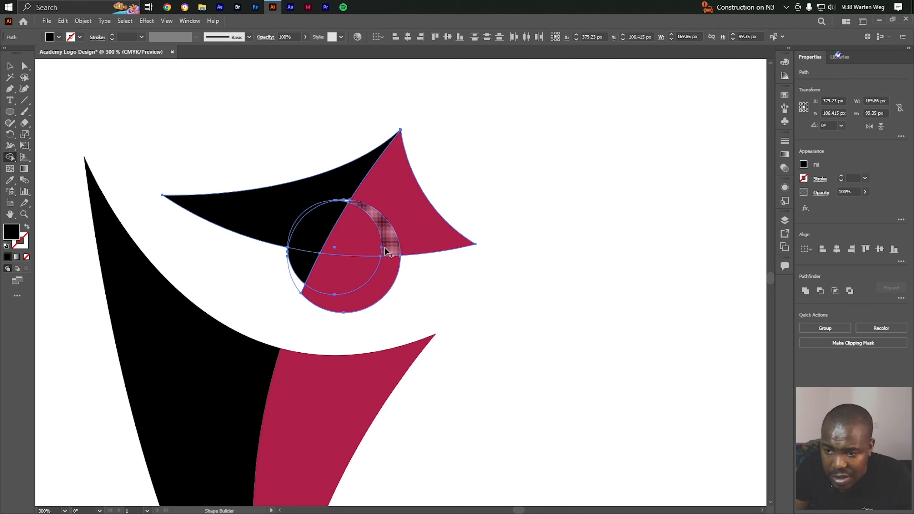
drag(386, 243, 375, 292)
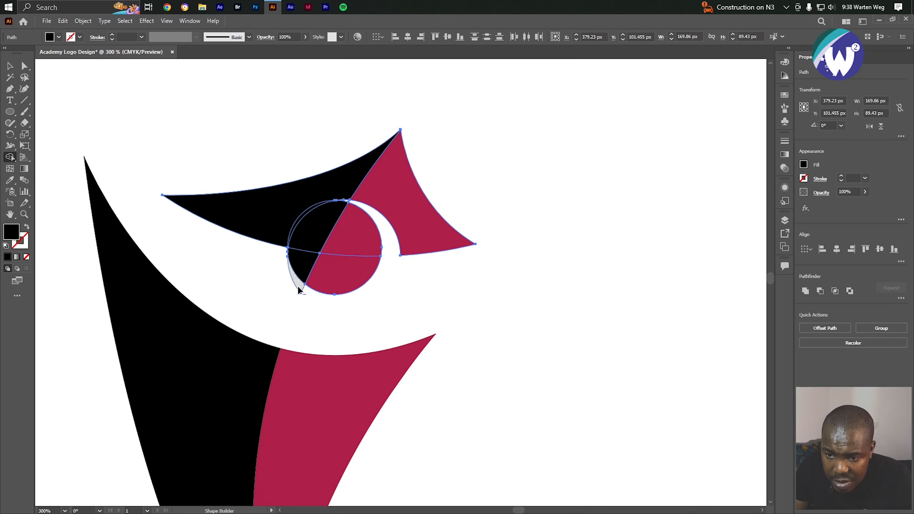
ctrl+click(481, 288)
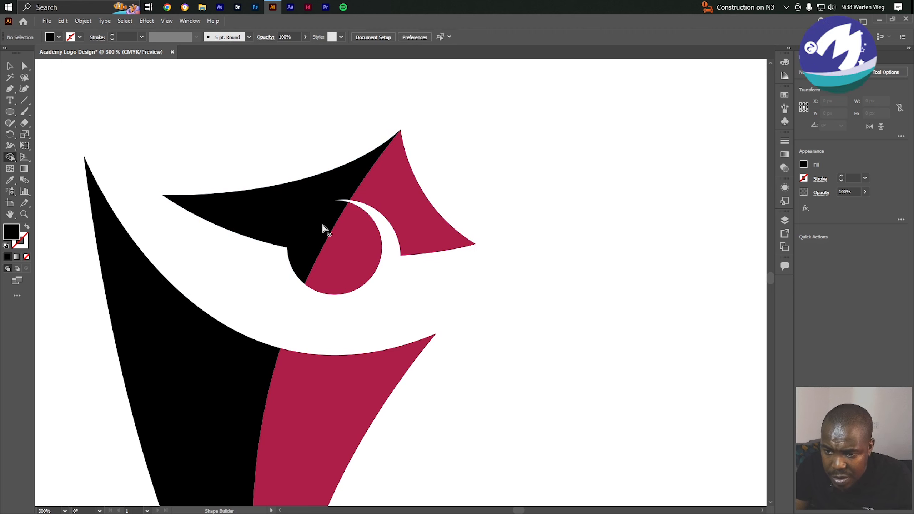
Delete the leftover circle-shaped path hidden behind the eye's black circle.
click(785, 221)
click(635, 105)
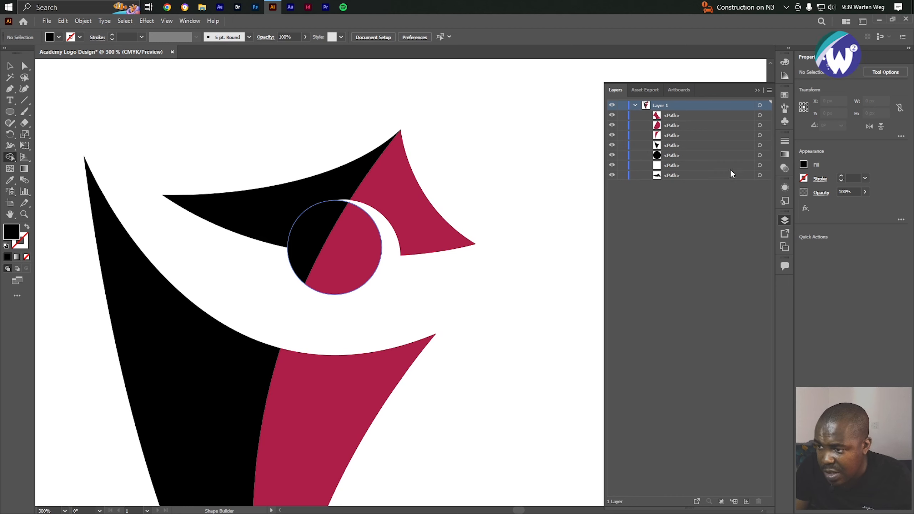
click(760, 166)
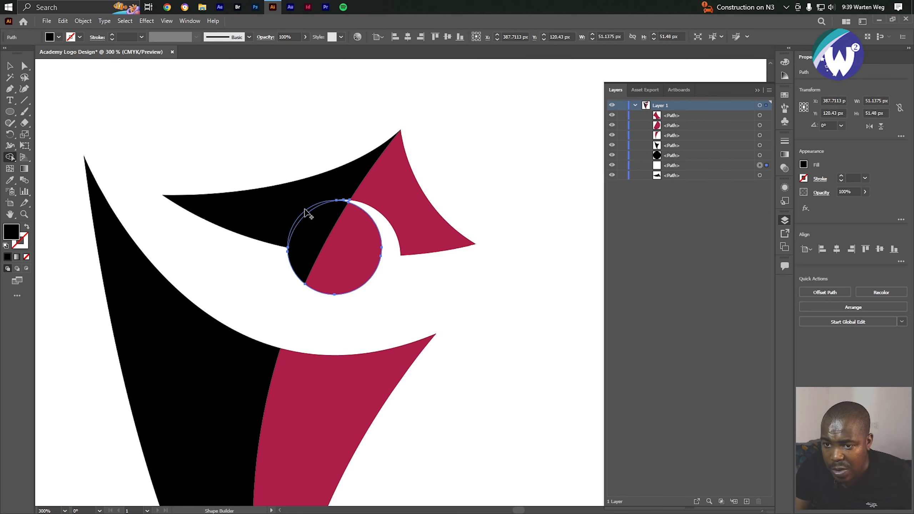
click(682, 167)
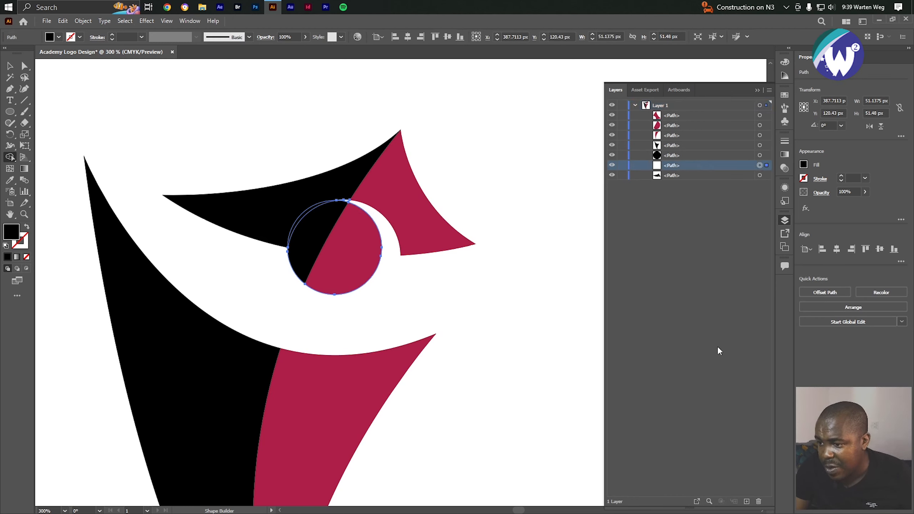
click(759, 502)
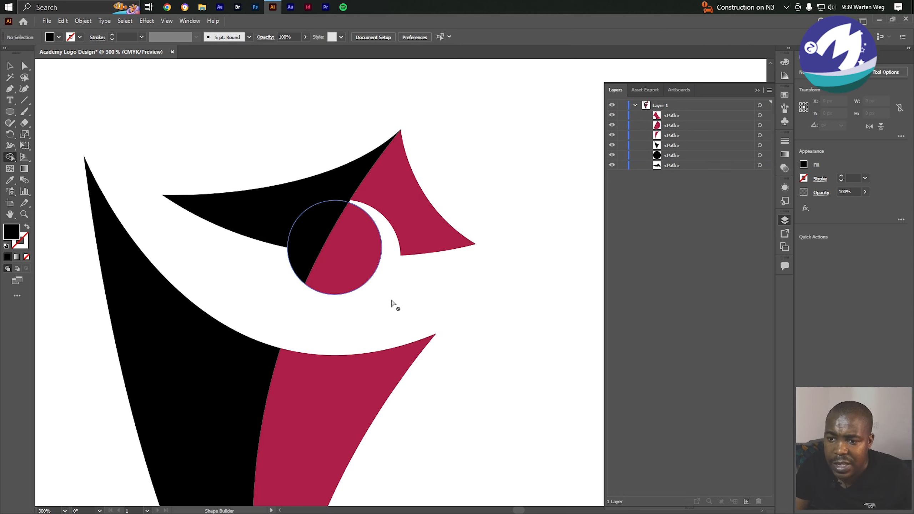
Open the Colors palette image from the Academy Logo folder.
scroll(395, 304, down, 3)
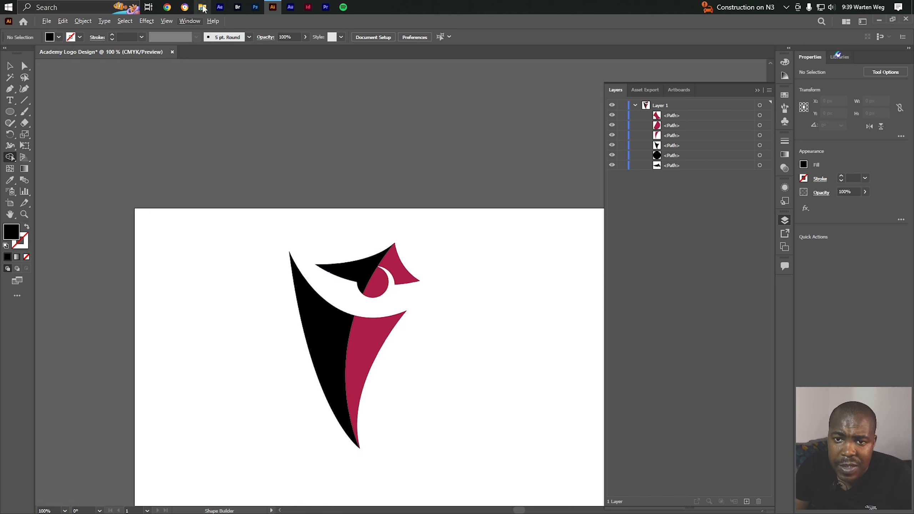
click(46, 20)
mouse_move(122, 209)
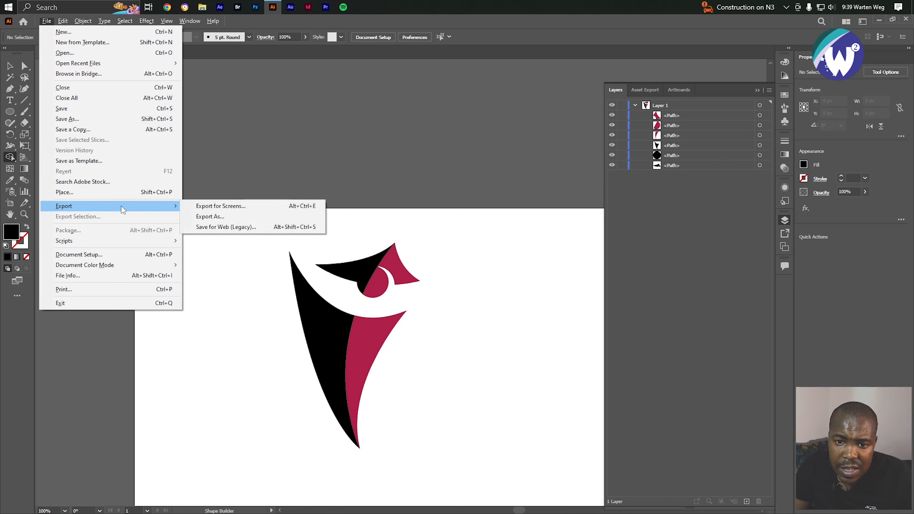
click(76, 52)
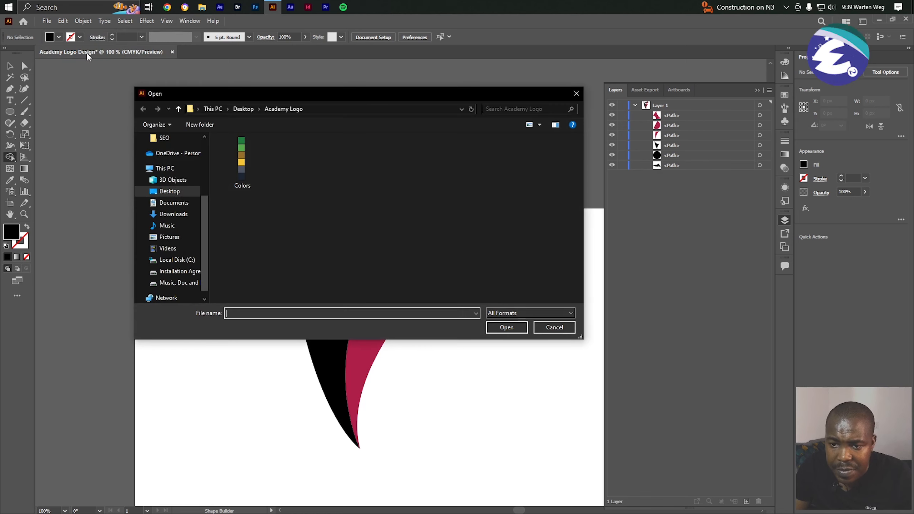
click(246, 162)
double_click(246, 163)
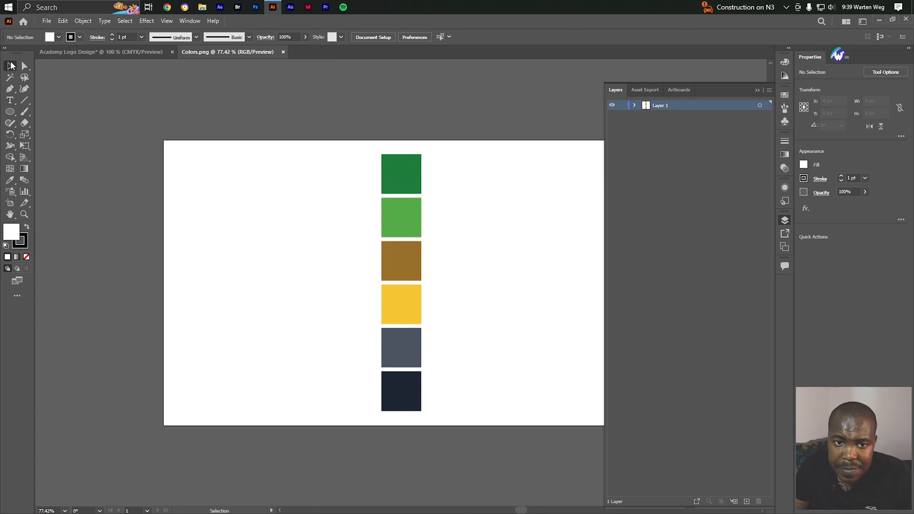
Bring the colour palette image into the Academy Logo Design document, scale it to about 56 × 360 px and place it beside the logo.
drag(381, 165, 236, 312)
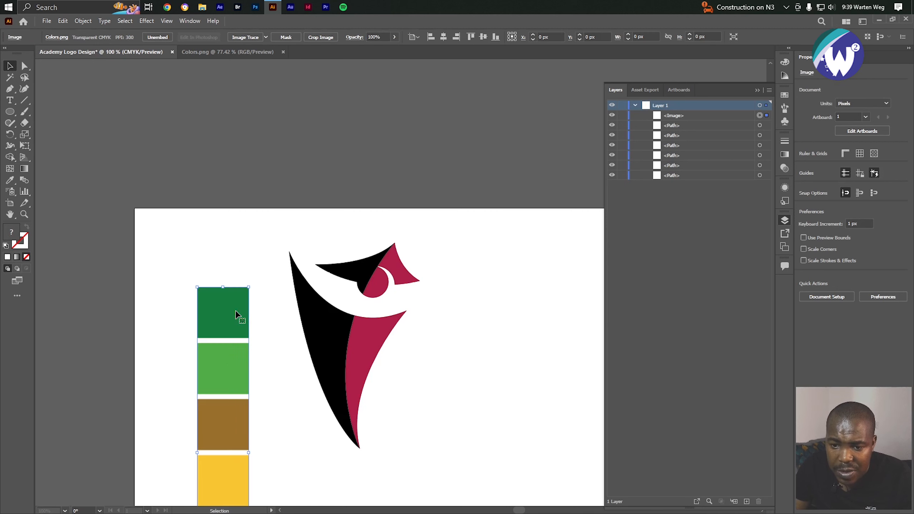
drag(181, 346, 200, 344)
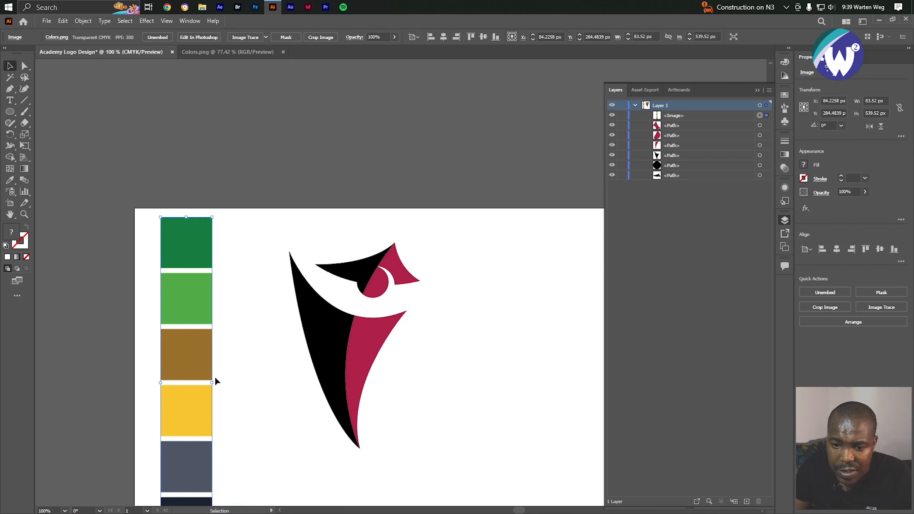
drag(216, 382, 195, 382)
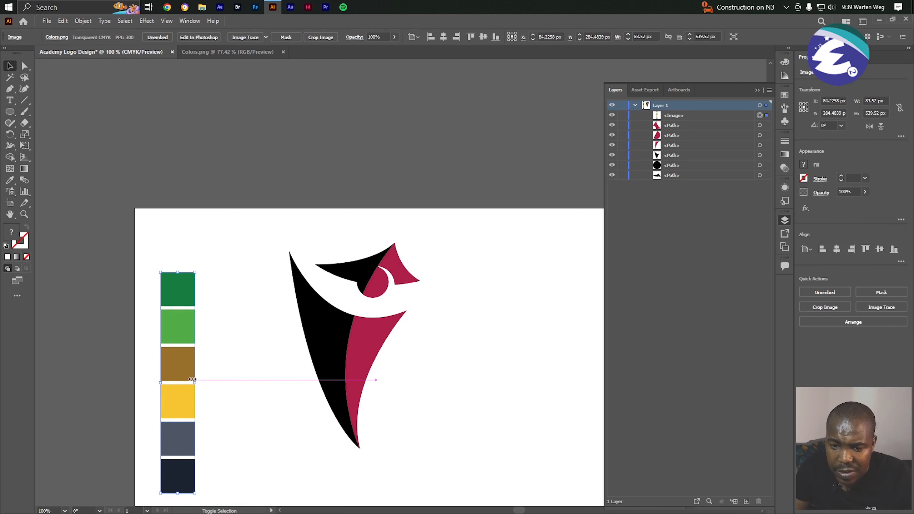
drag(181, 342, 171, 288)
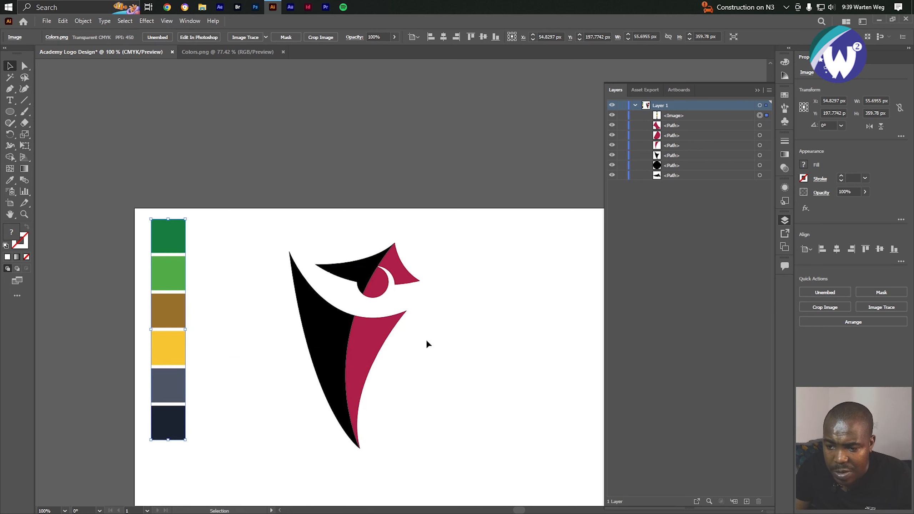
click(425, 339)
Recolour the large curved shape by sampling the palette: dark green for the crimson half and light green for the black half.
click(367, 345)
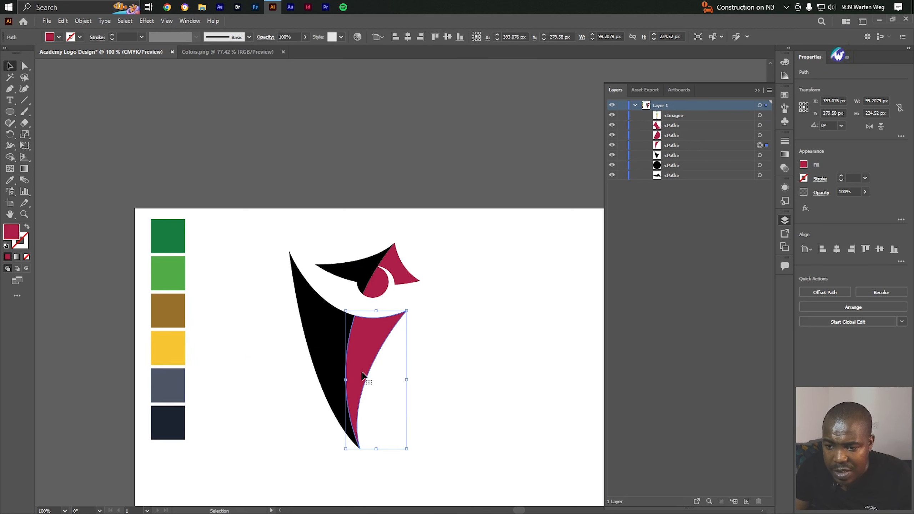
key(i)
click(176, 235)
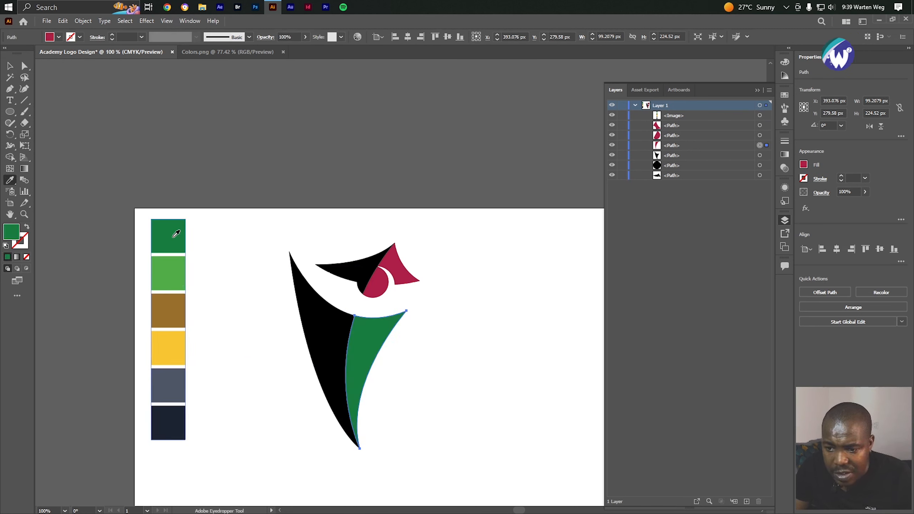
key(v)
click(203, 290)
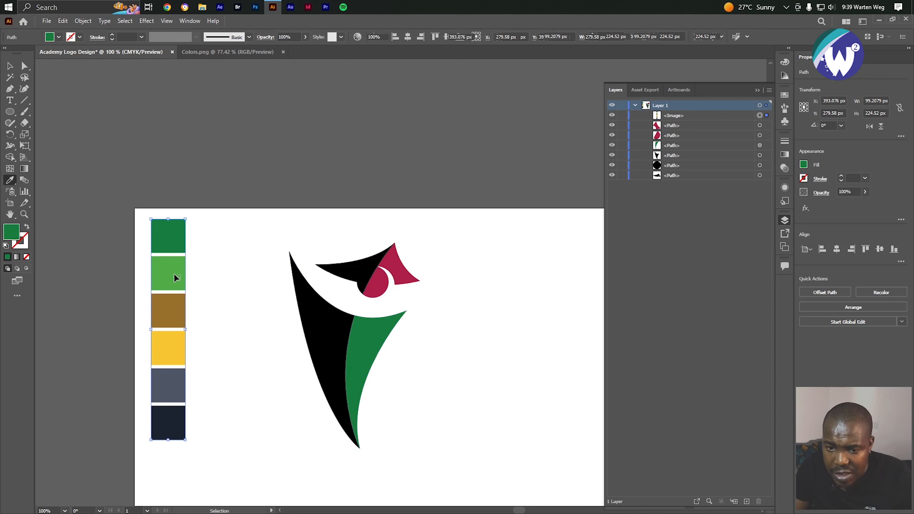
click(327, 351)
key(i)
click(178, 259)
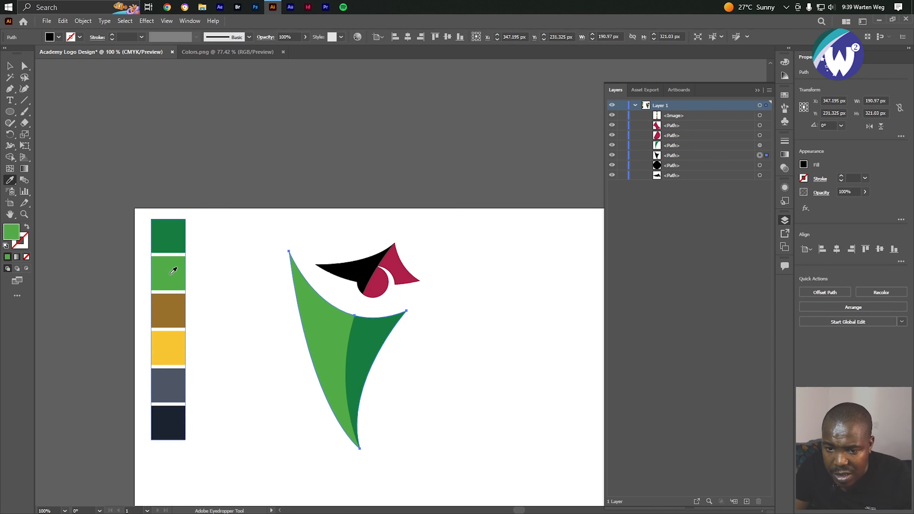
Recolour the eye's circle by sampling the palette: yellow for its black part and brown for its crimson part.
ctrl+click(367, 280)
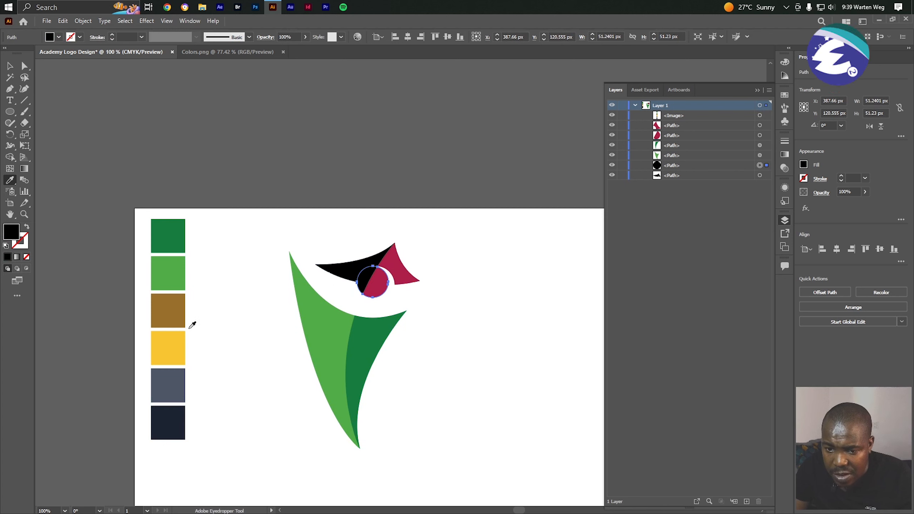
click(178, 342)
ctrl+click(372, 283)
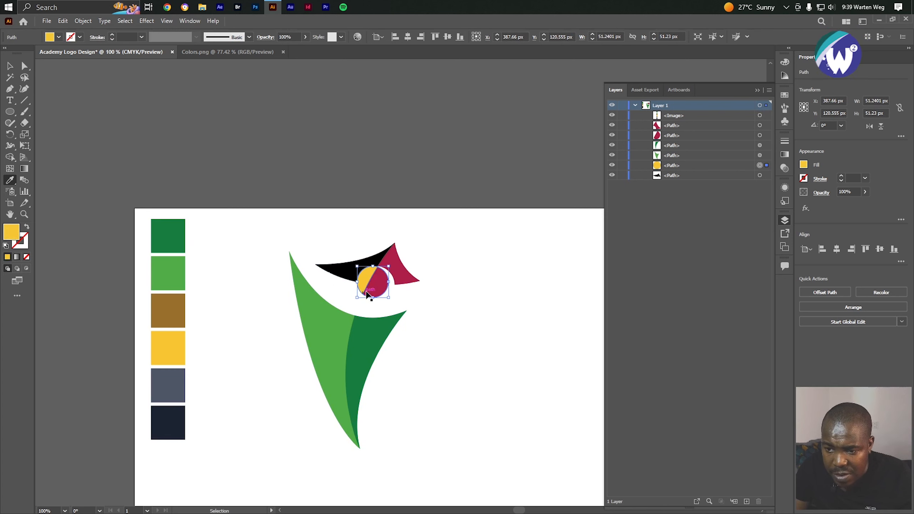
click(169, 310)
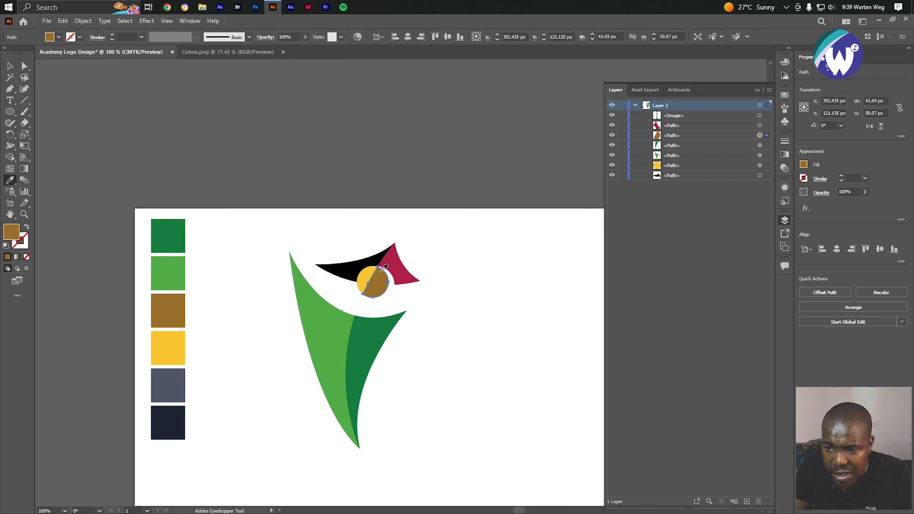
Recolour the outer eye shape with palette colours, dark navy for the crimson part and slate grey for the black part, and clear the selection.
ctrl+click(402, 266)
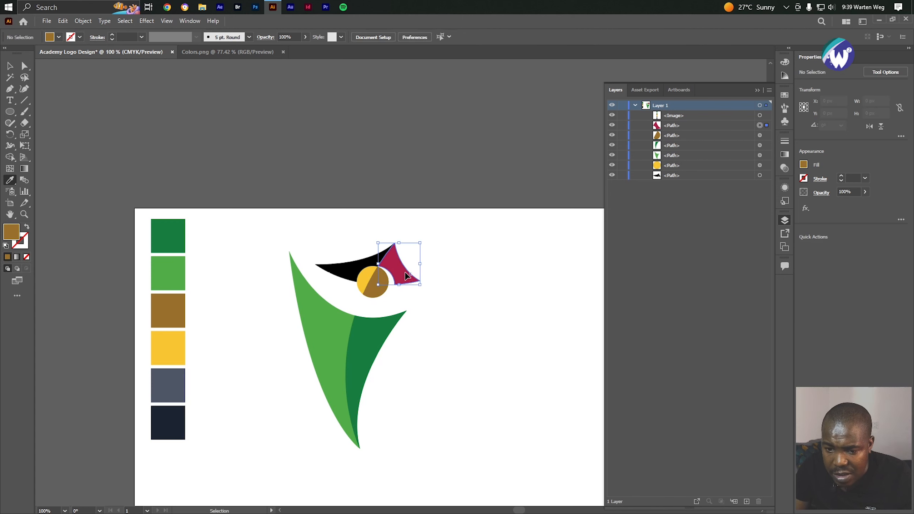
click(178, 421)
ctrl+click(339, 271)
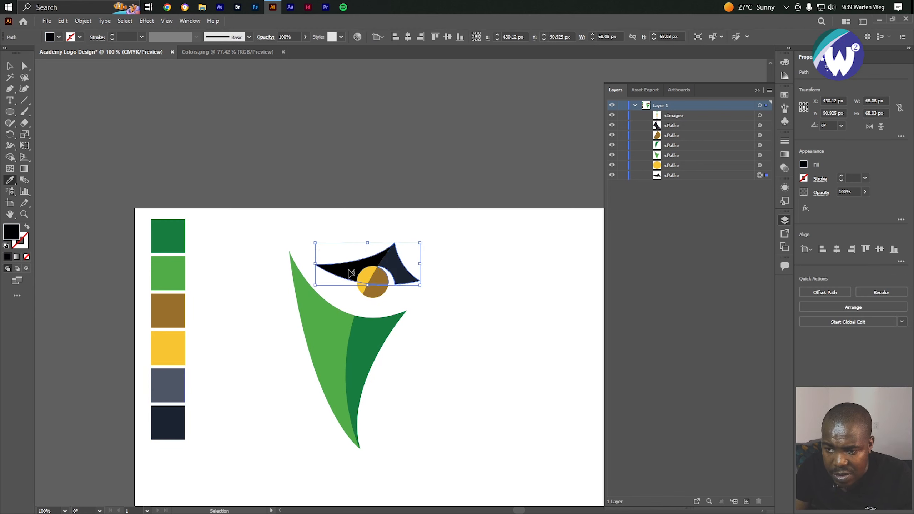
click(175, 384)
ctrl+click(479, 321)
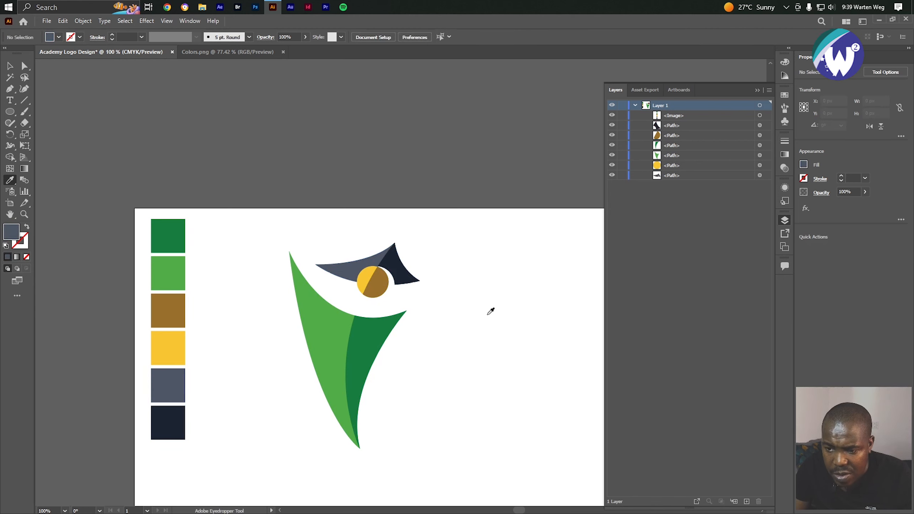
Group all the logo shapes and move the group toward the middle of the artboard.
scroll(379, 381, down, 2)
scroll(379, 381, up, 1)
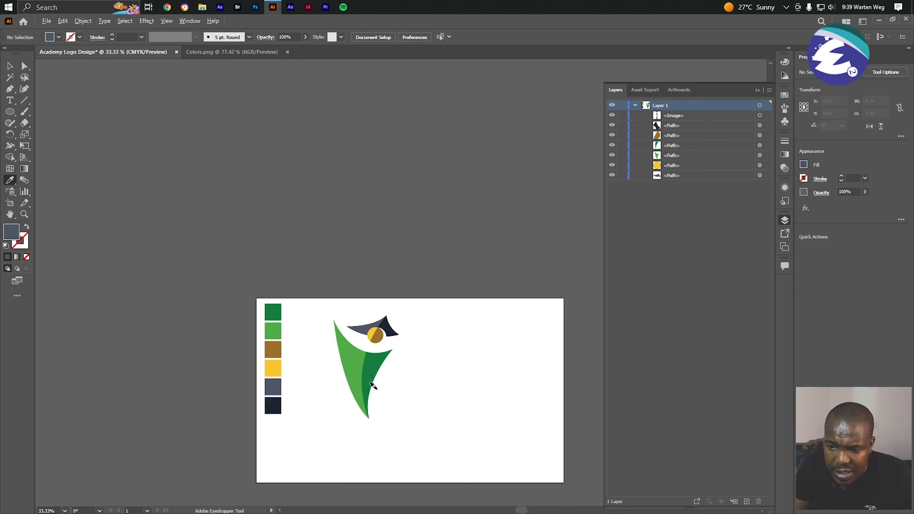
click(10, 67)
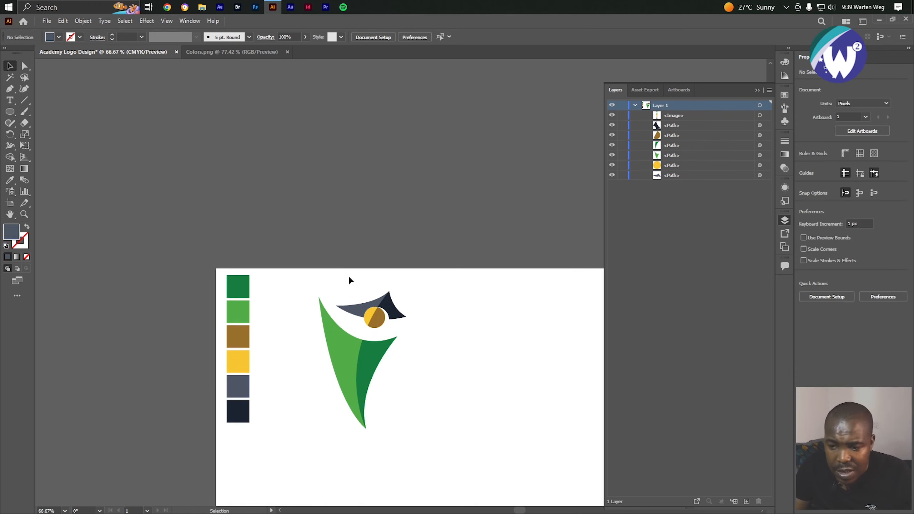
drag(328, 423, 322, 429)
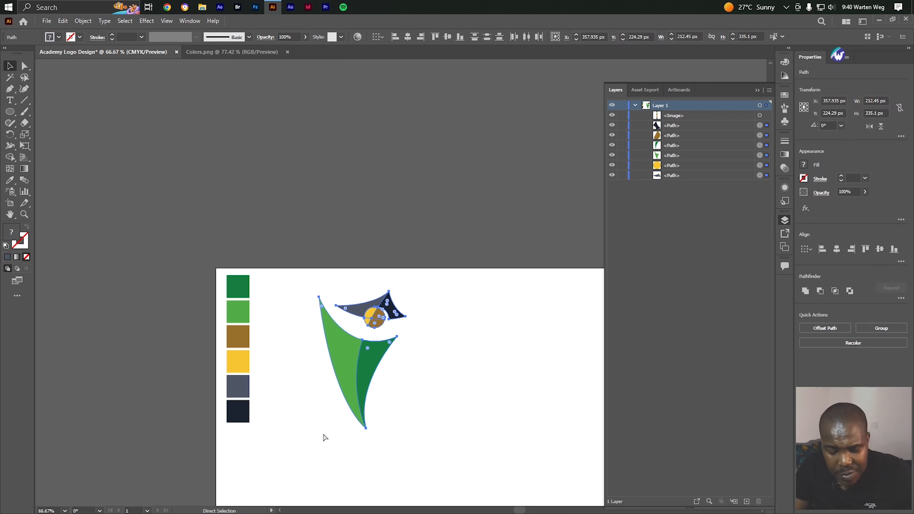
key(ctrl+g)
drag(381, 369, 434, 325)
Create a reflected copy of the logo group across the vertical axis.
right_click(434, 318)
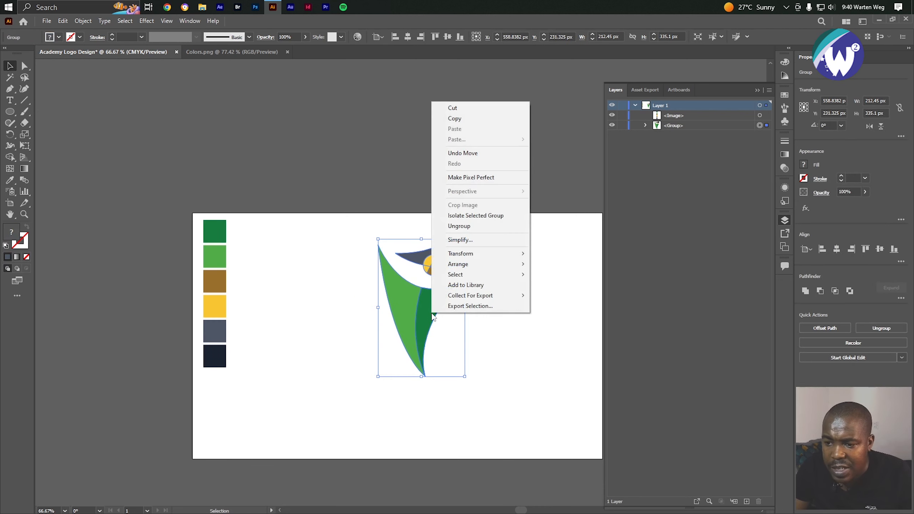
mouse_move(474, 257)
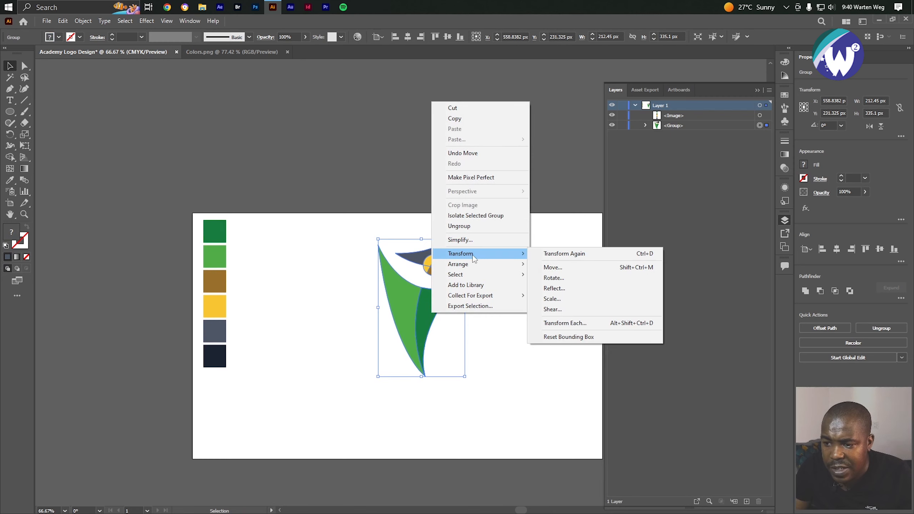
click(569, 290)
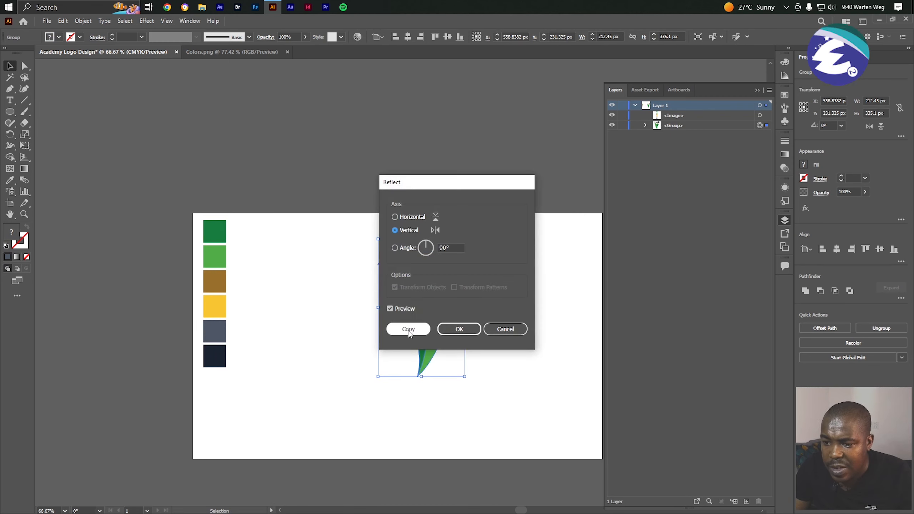
click(398, 329)
Move the mirrored copy to the original's left side, rotate it slightly and scale it down to about 160 × 268 px.
drag(425, 305, 345, 315)
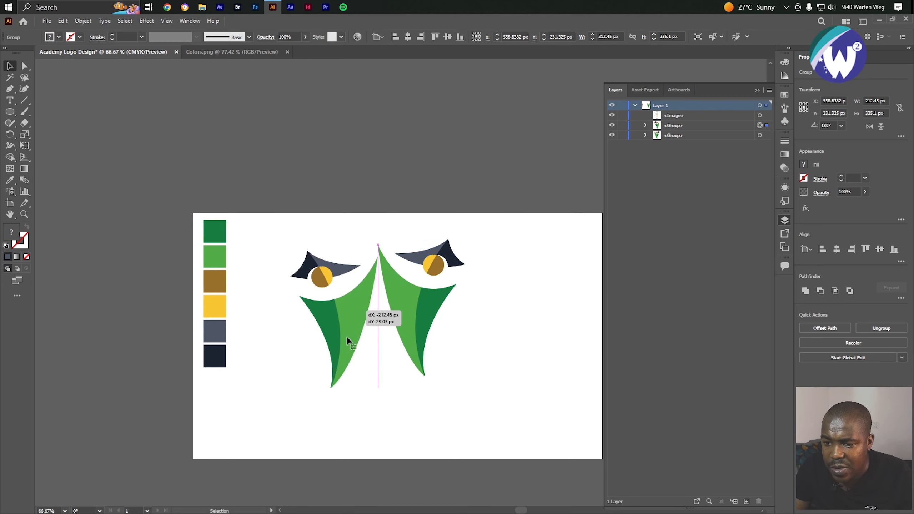
drag(334, 389, 351, 363)
click(412, 342)
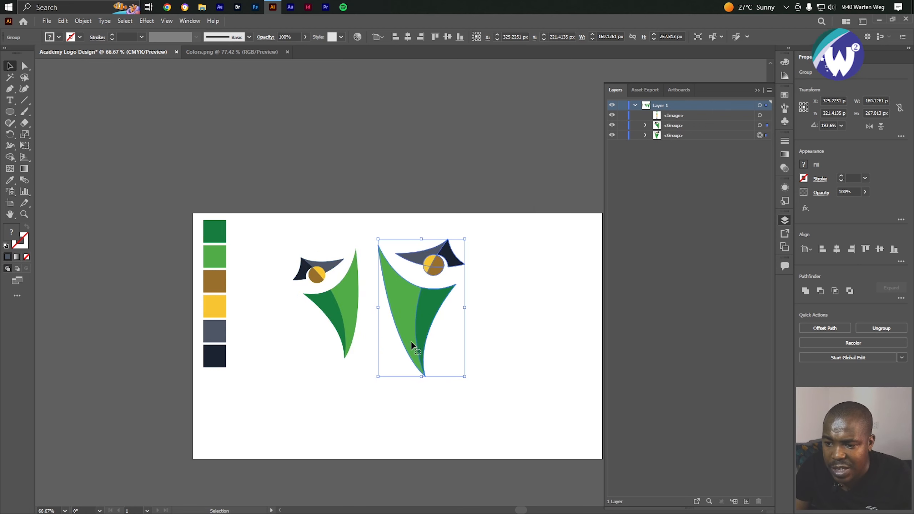
click(412, 384)
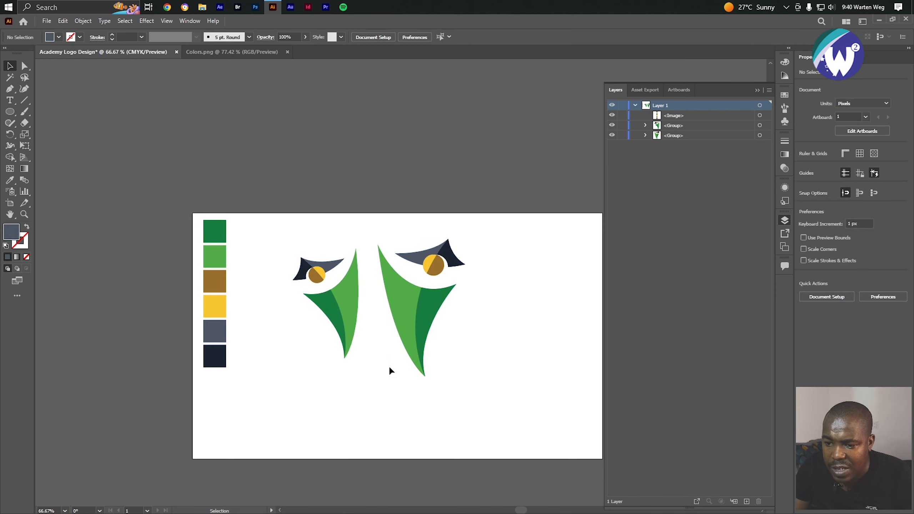
Rotate the larger figure to about 345° and bring the two figures closer together.
click(409, 344)
drag(419, 381, 402, 381)
drag(409, 338, 367, 341)
click(454, 345)
click(414, 320)
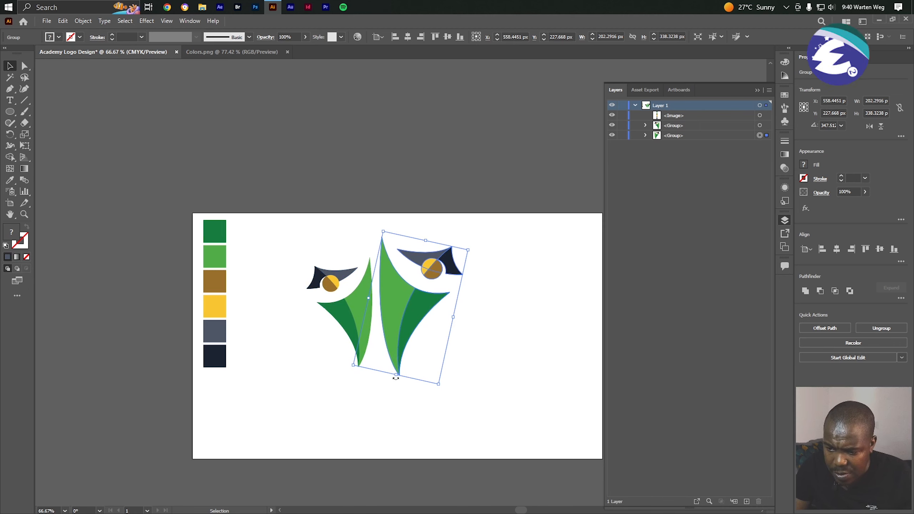
drag(395, 378, 393, 379)
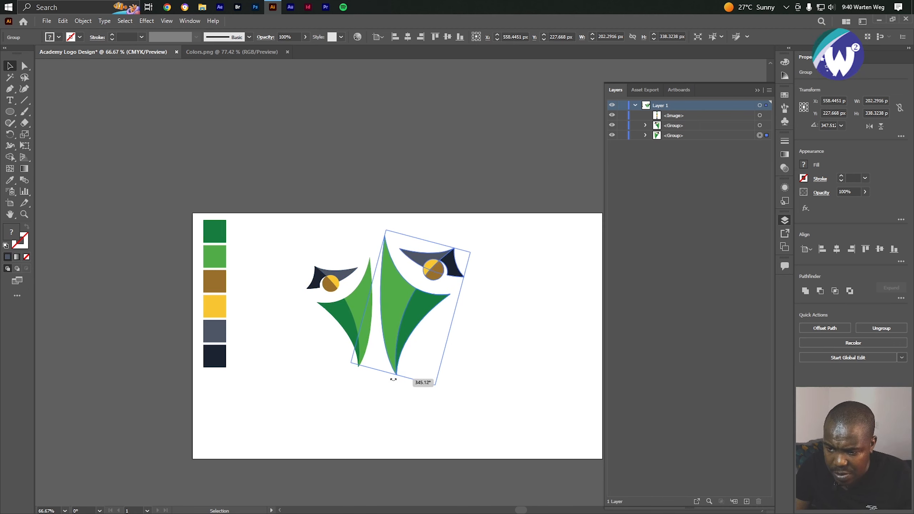
click(503, 368)
Rotate the smaller mirrored figure slightly so its inner edge sits evenly beside the larger one.
click(368, 352)
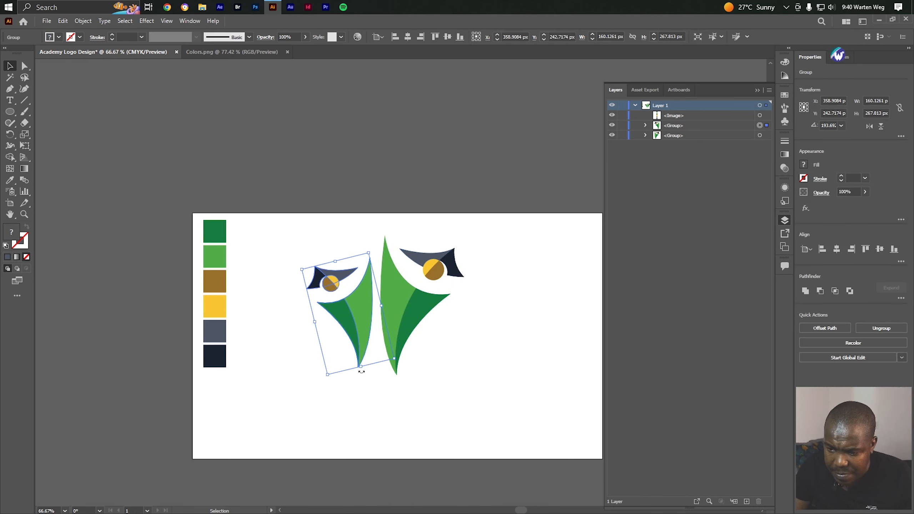
drag(362, 372, 362, 372)
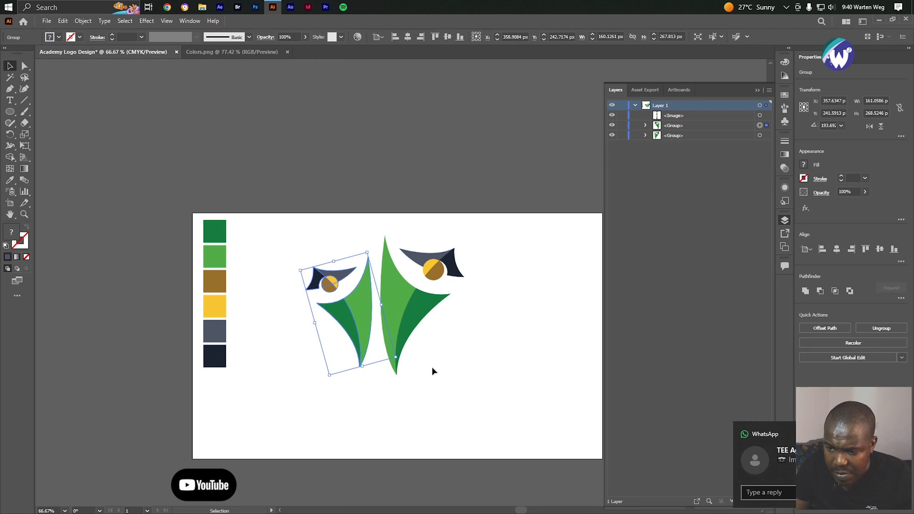
click(459, 366)
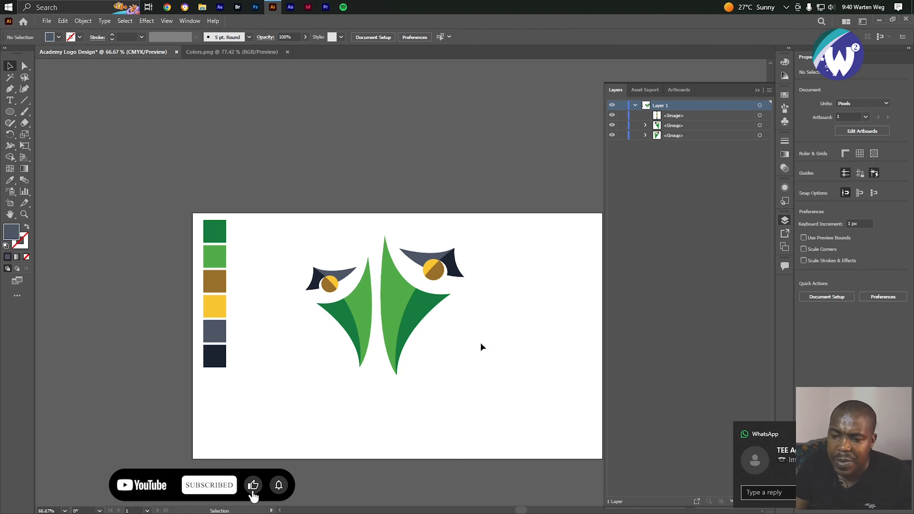
Delete the colour palette image from the artboard.
click(211, 229)
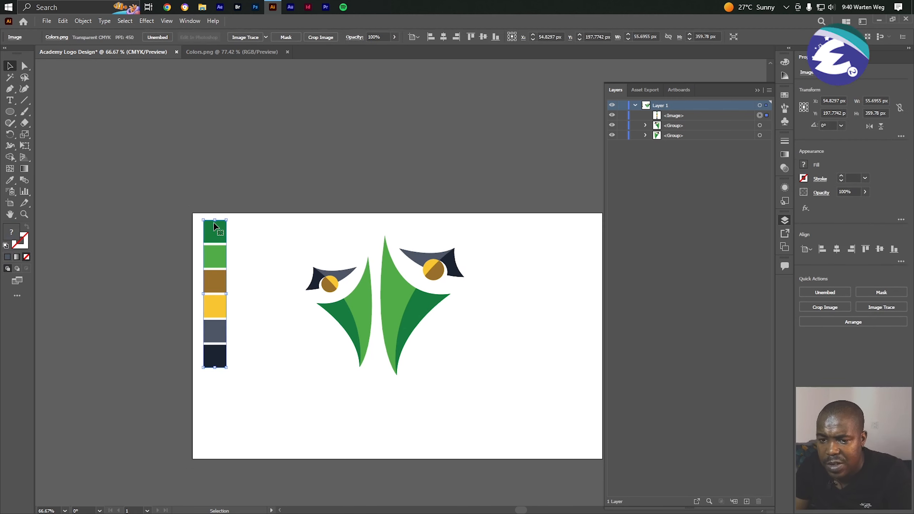
key(Delete)
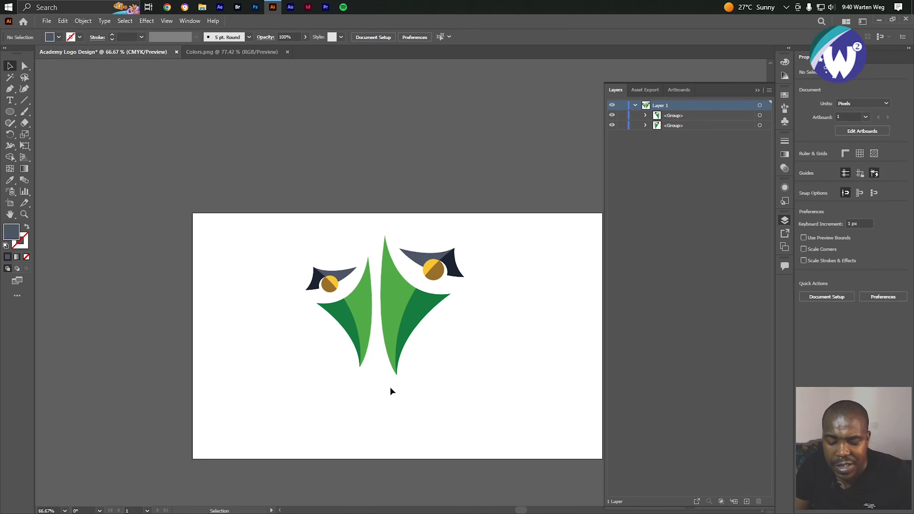
Add the point text "UMKHONTO" below the two figures.
key(u)
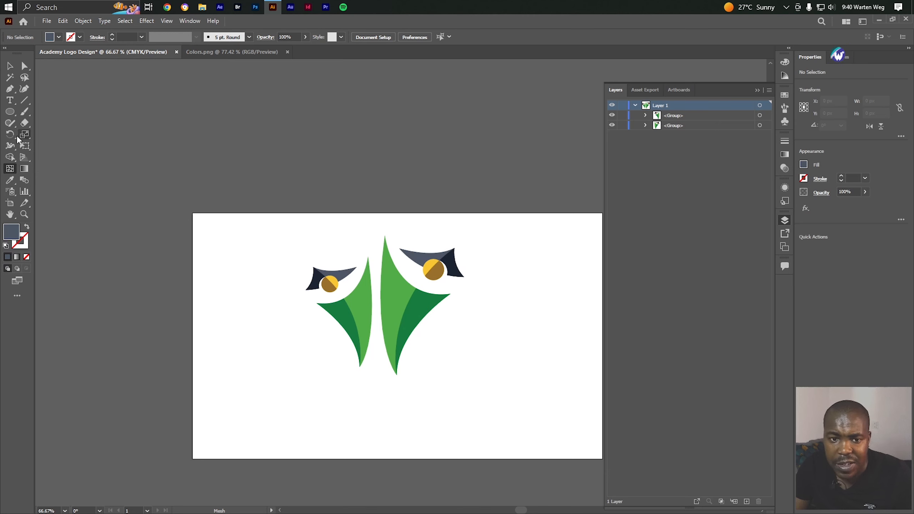
click(10, 101)
click(380, 398)
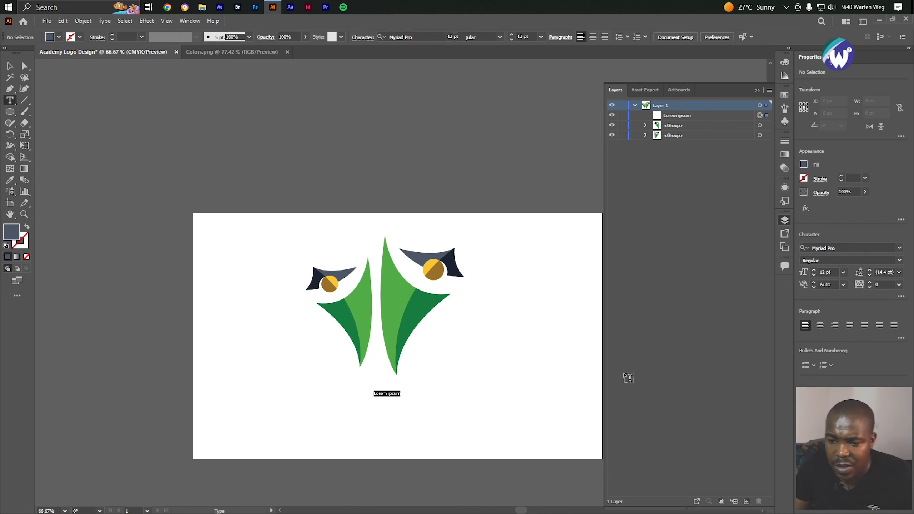
text(UMKH)
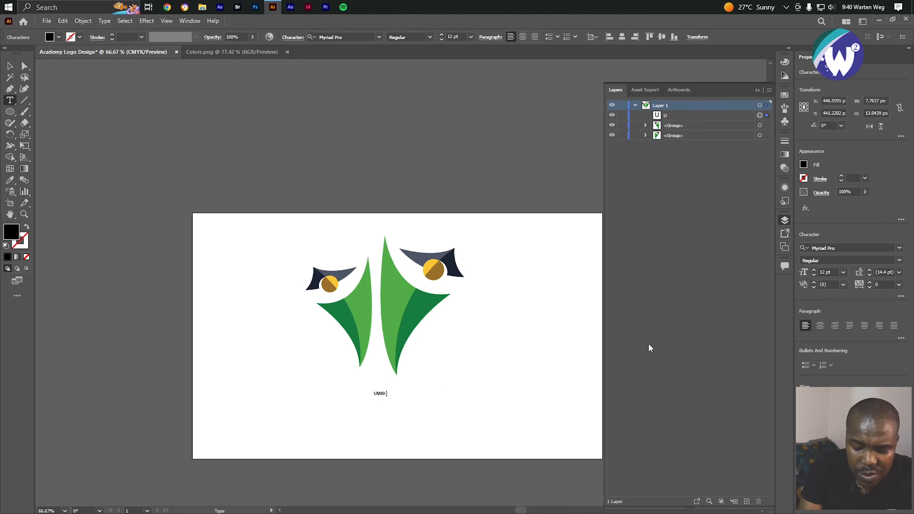
text(ONTO)
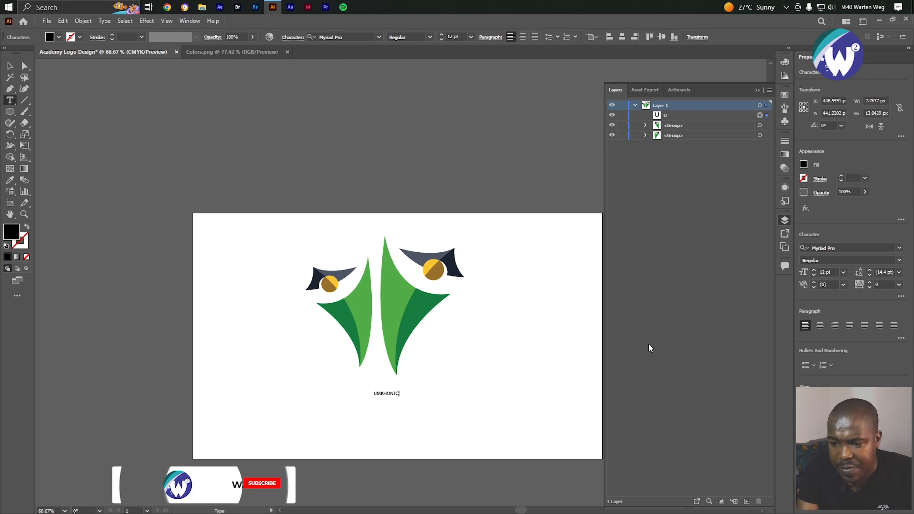
Enlarge the UMKHONTO text to about 68 pt and place it beneath the figures.
key(ctrl)
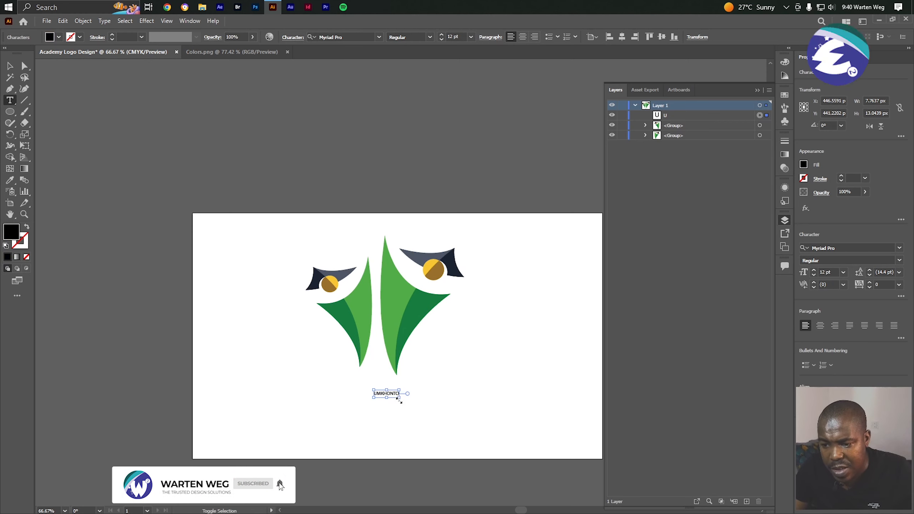
drag(399, 397, 508, 454)
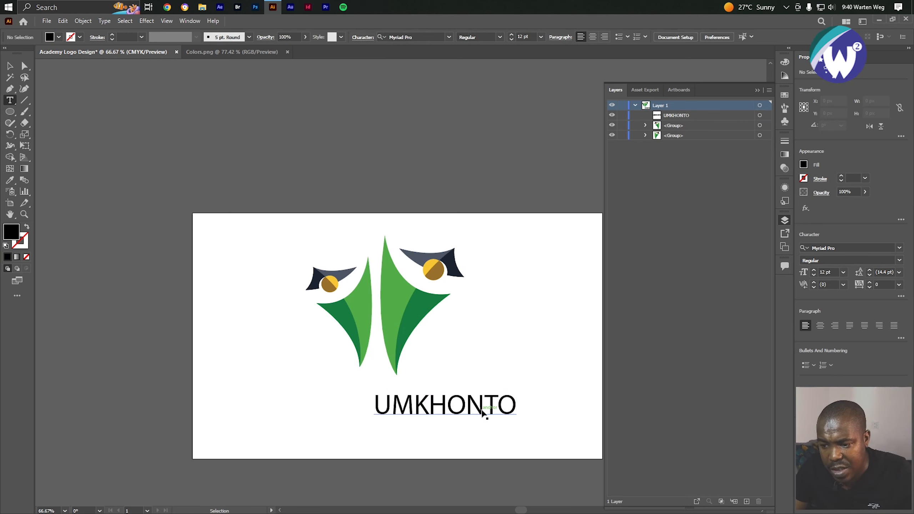
drag(492, 411, 426, 411)
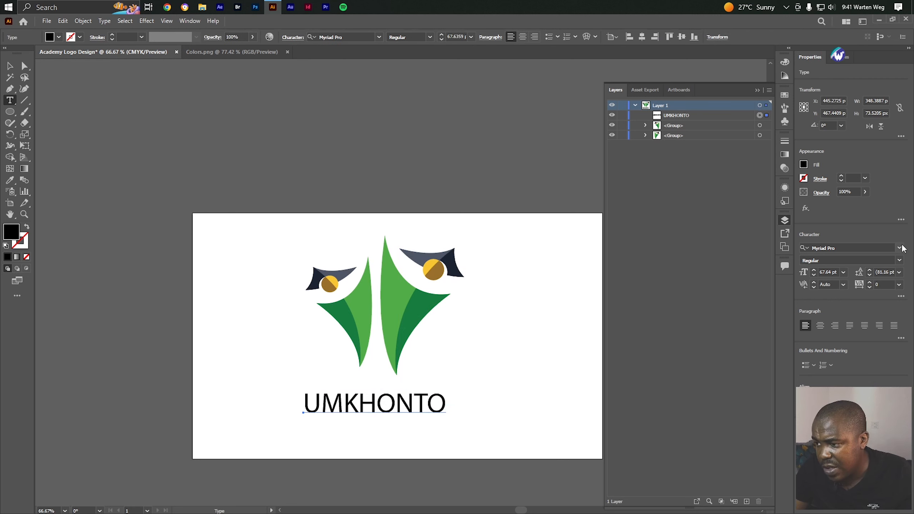
Set the UMKHONTO text's font to Bahnschrift, chosen from the favourite fonts.
click(900, 248)
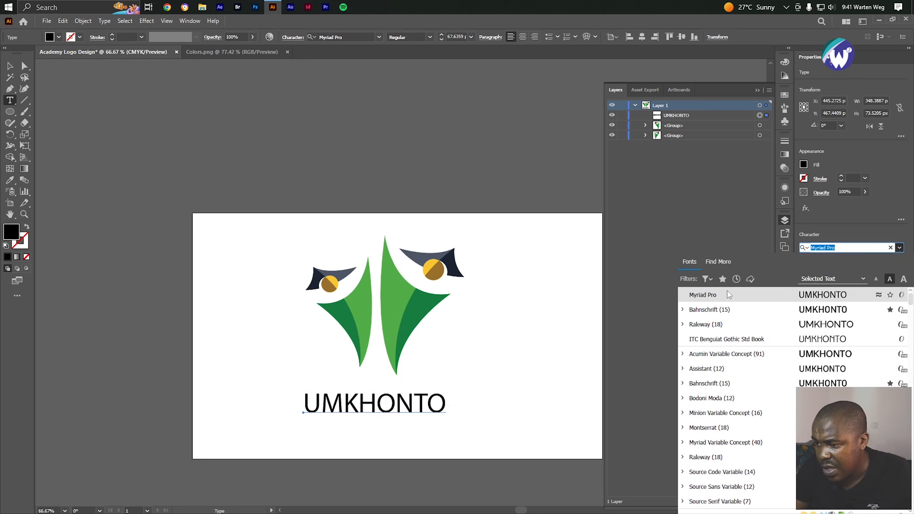
click(722, 279)
click(715, 308)
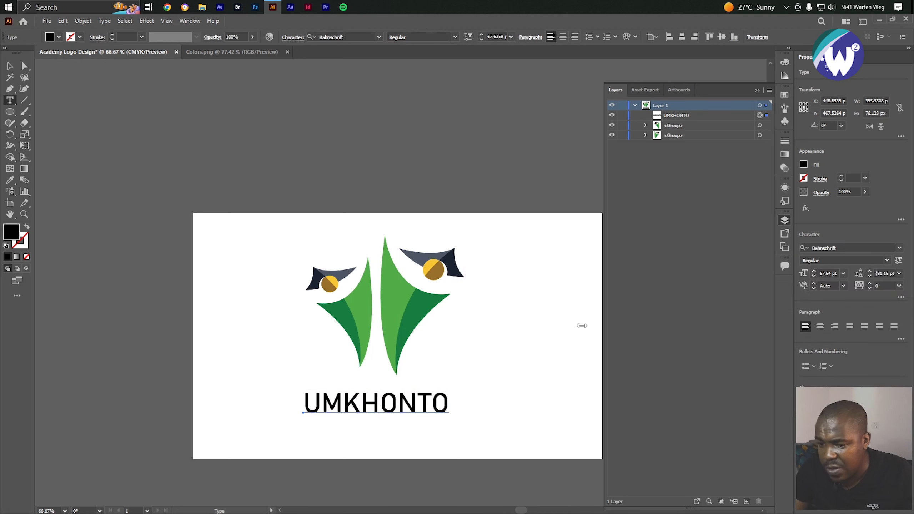
Duplicate the UMKHONTO text just below the original and change the copy's wording to "ACADEMY".
drag(379, 418, 385, 448)
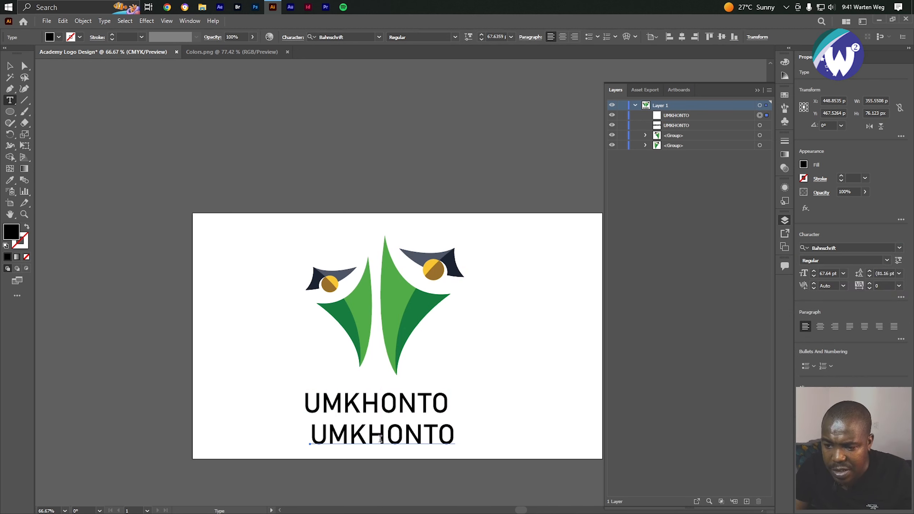
click(378, 437)
key(ctrl+a)
text(A)
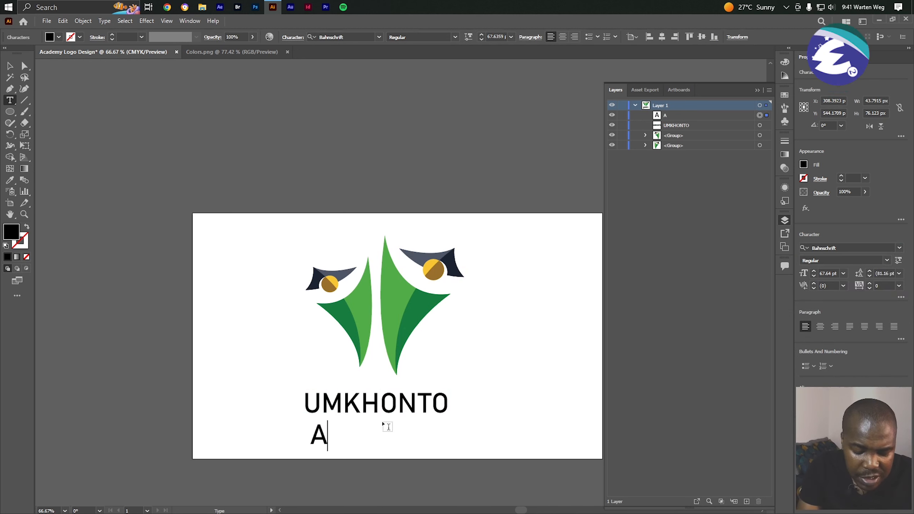
text(CAD)
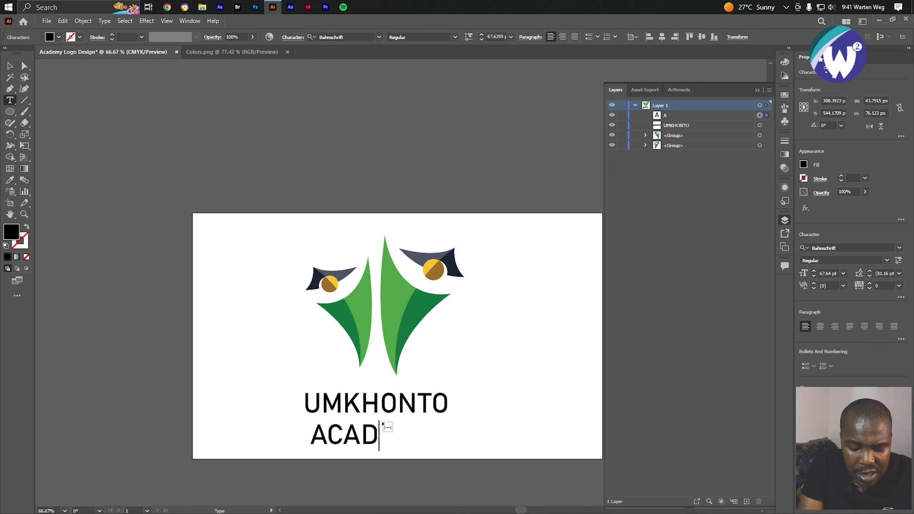
text(EMY)
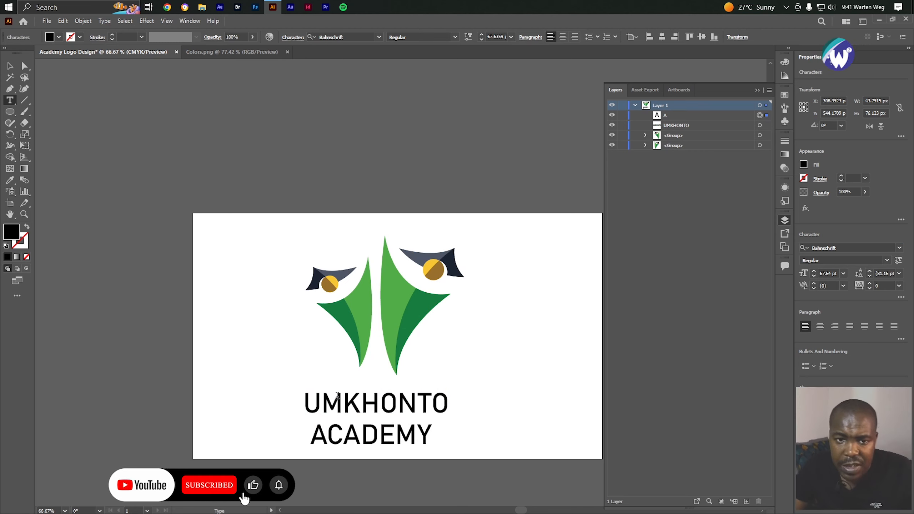
key(Escape)
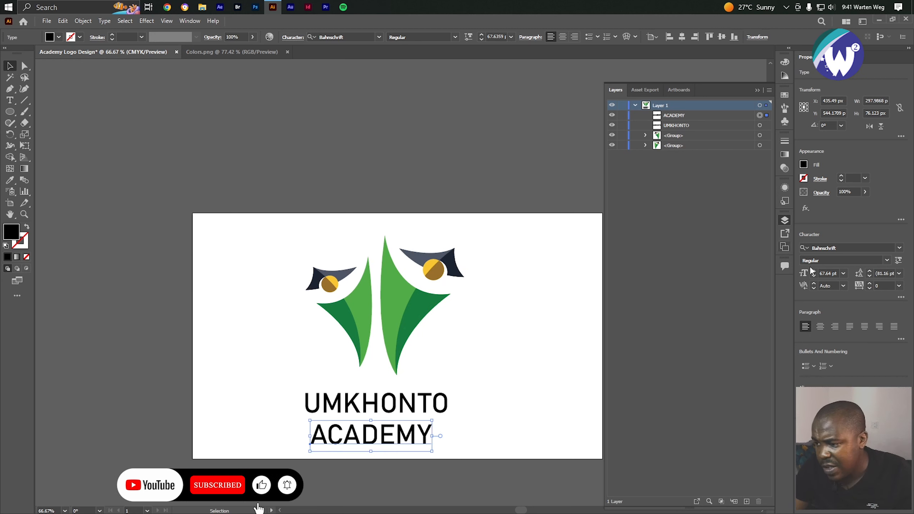
Set the ACADEMY text to 200 tracking and 36 pt, and place it roughly centred beneath UMKHONTO.
click(899, 287)
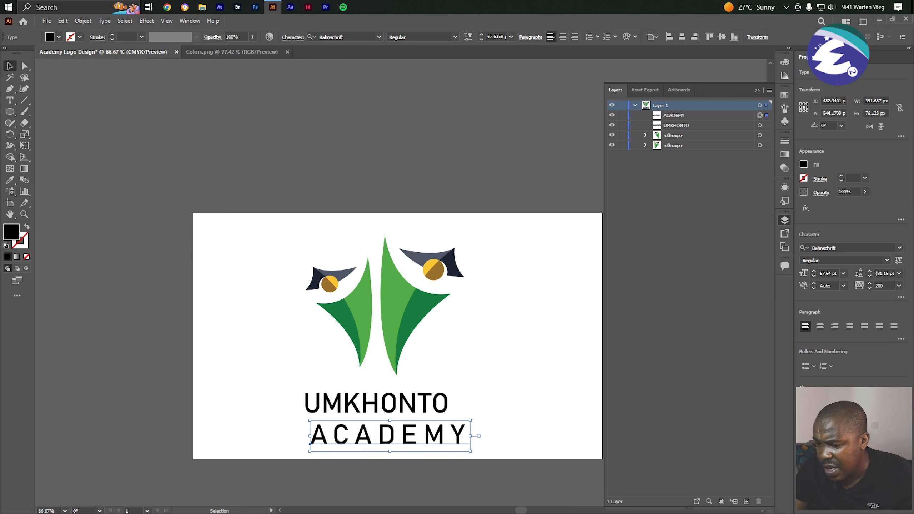
click(843, 272)
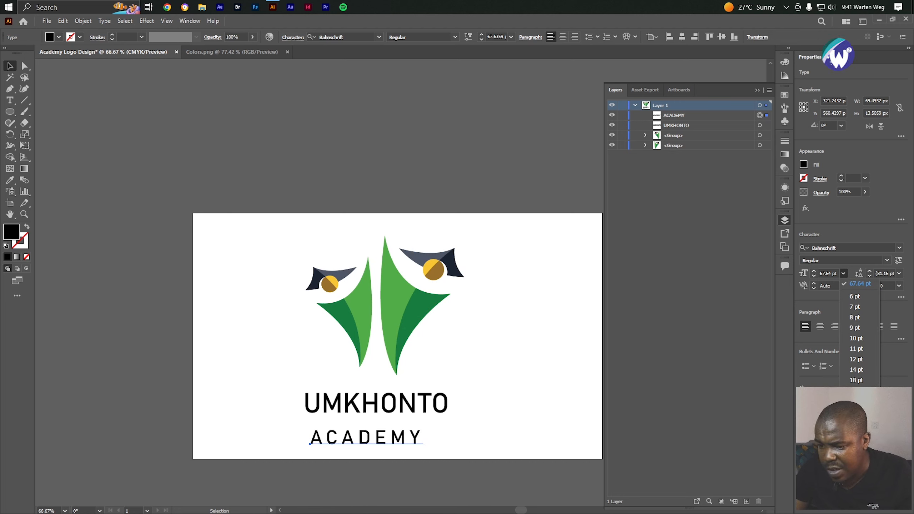
drag(365, 440, 387, 429)
Group the larger and smaller figures into a single logo symbol and clear the selection.
click(431, 256)
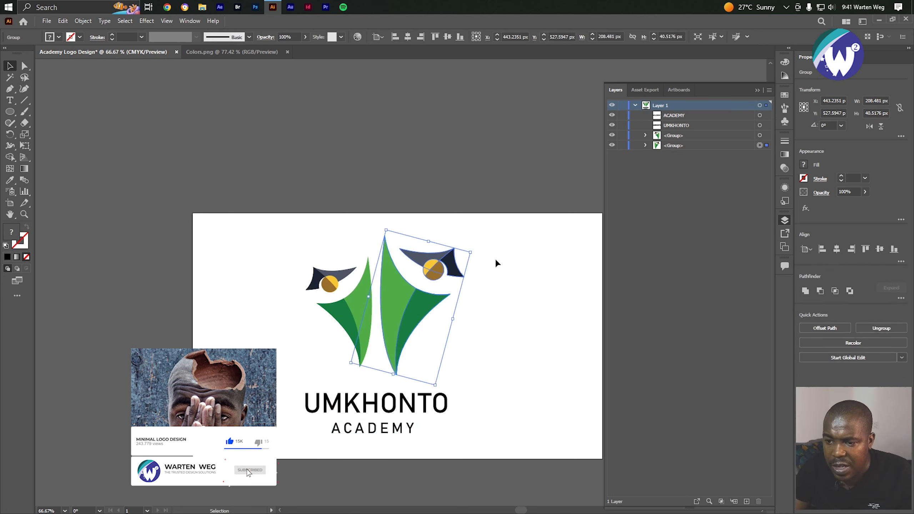
drag(502, 227, 264, 353)
key(ctrl+g)
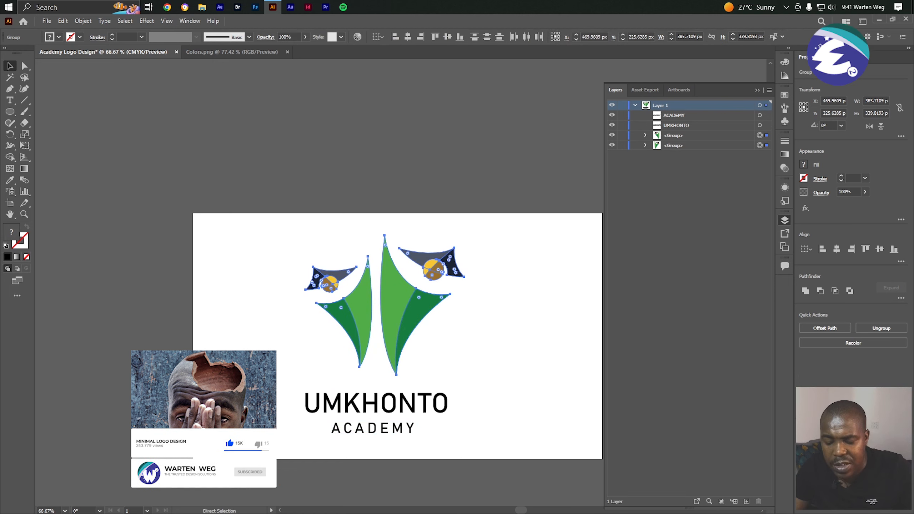
click(518, 337)
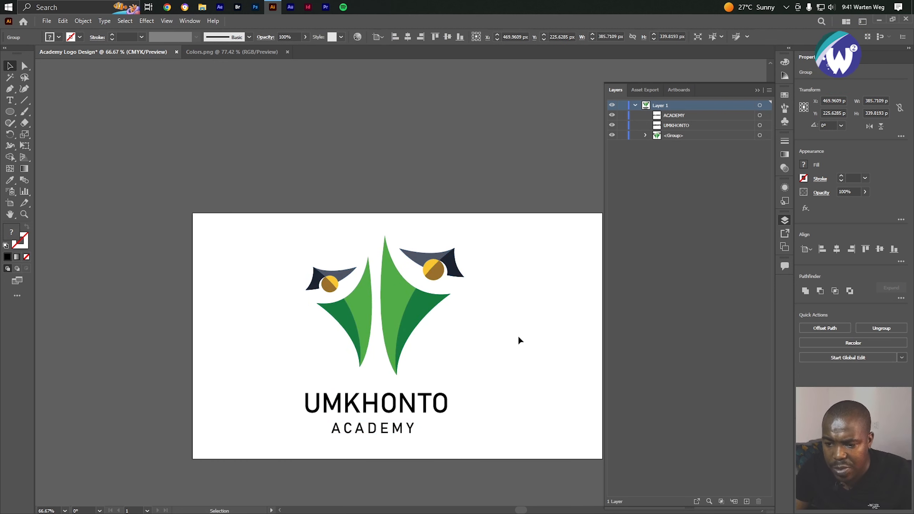
Nudge the ACADEMY text up by about 16 px so it sits closer to UMKHONTO.
click(402, 405)
click(385, 445)
click(377, 432)
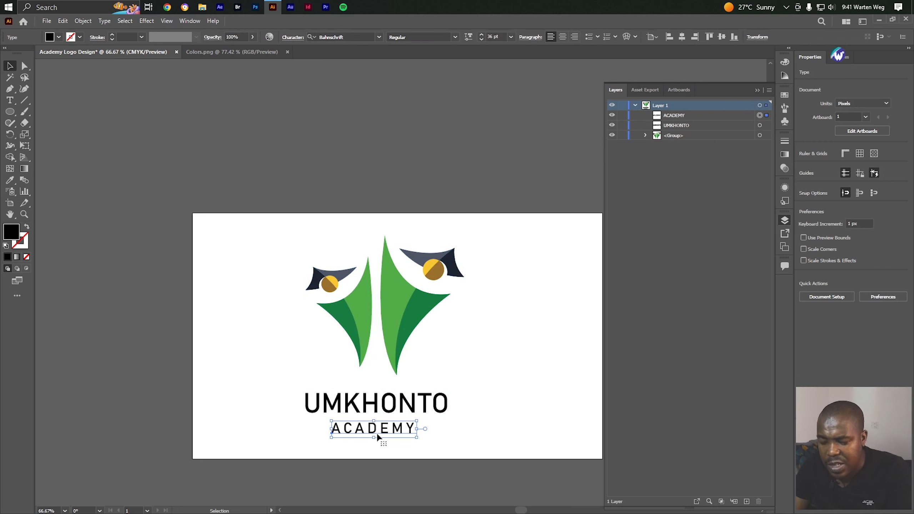
key(Up)
key(Up)
key(Up)
key(Up)
key(Up)
key(Up)
key(shift+Up)
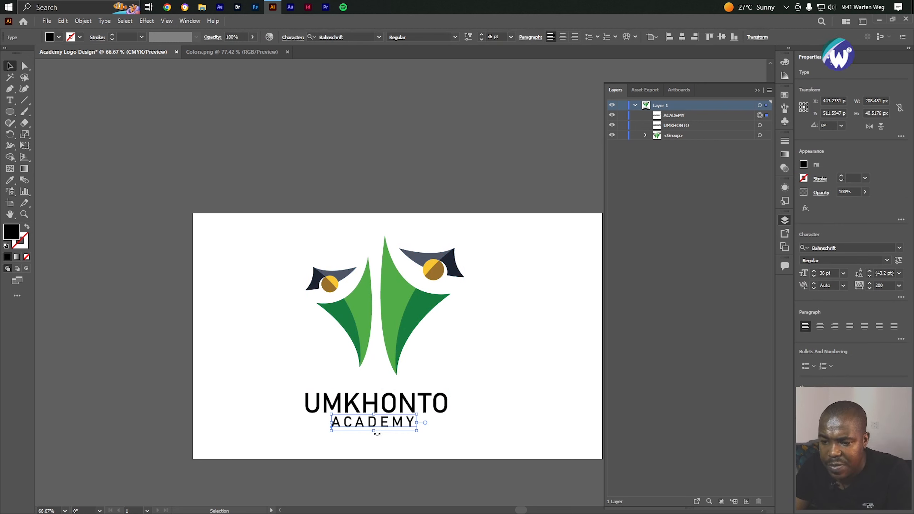
Align the symbol, UMKHONTO and ACADEMY to each other by their horizontal centres.
drag(378, 443, 417, 176)
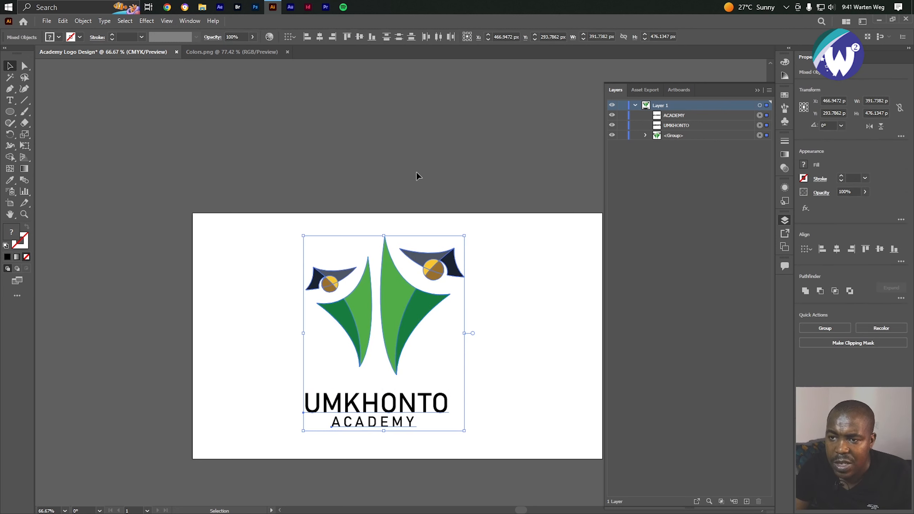
click(319, 37)
click(534, 285)
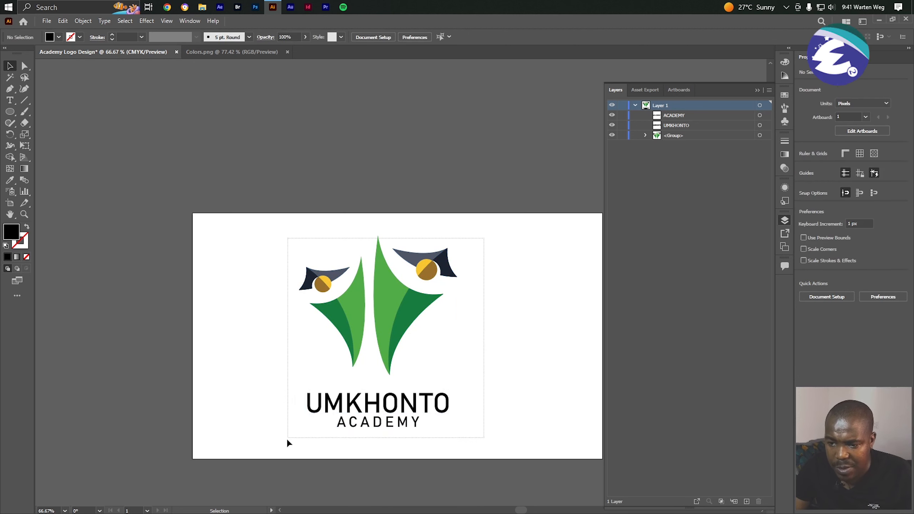
Group the symbol with both text lines and move the whole logo to the left part of the artboard.
drag(288, 441, 369, 376)
key(a)
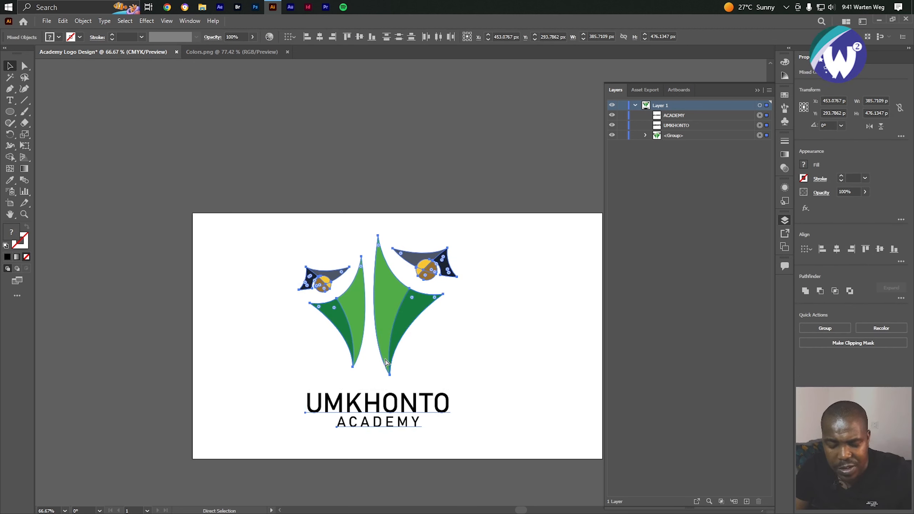
key(ctrl+g)
key(v)
drag(398, 311, 327, 307)
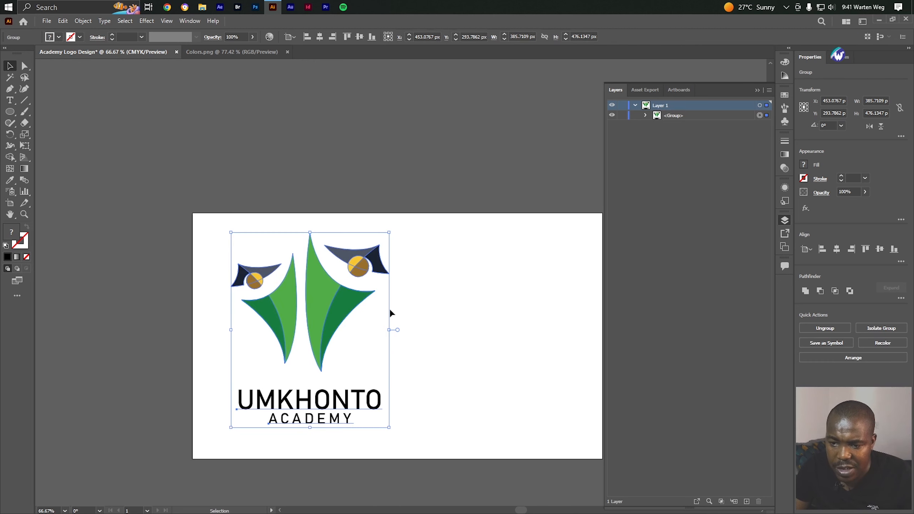
key(space)
drag(424, 315, 367, 256)
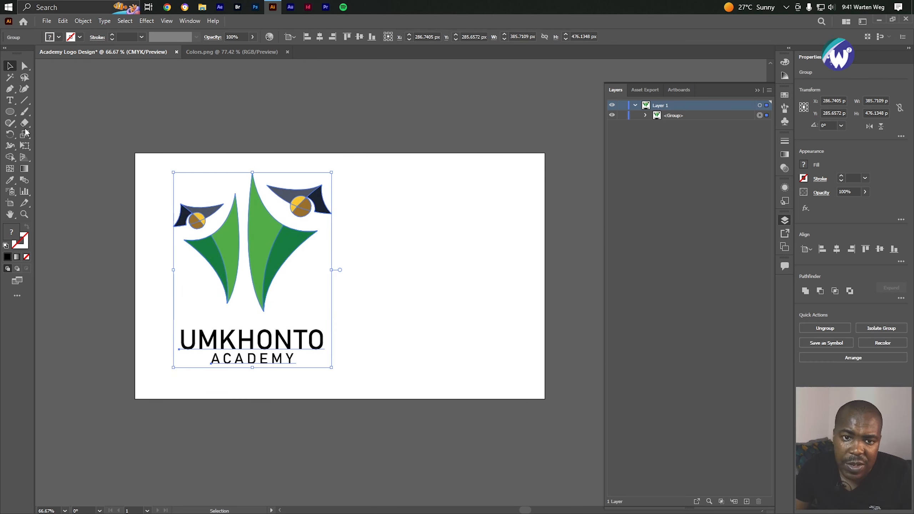
Draw a black rectangle about 442 × 600 px covering the artboard's right side over its full height.
click(10, 112)
click(43, 112)
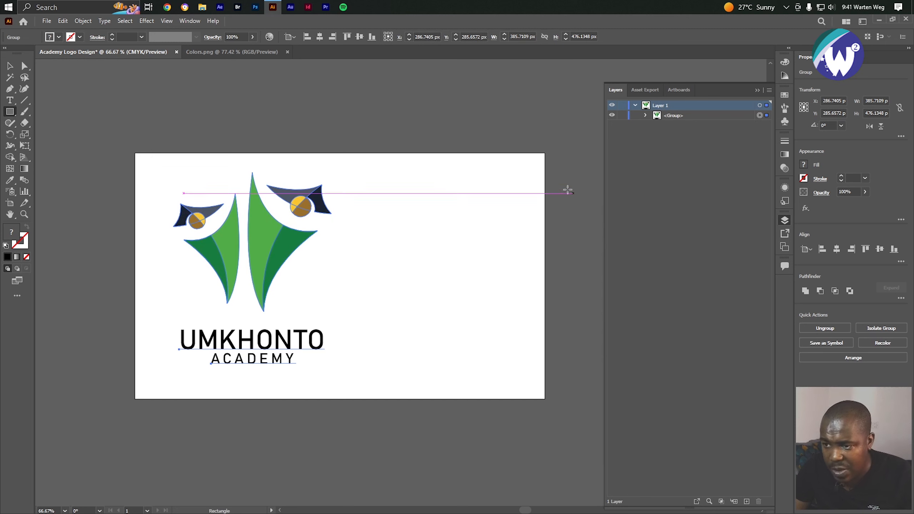
drag(544, 154, 364, 398)
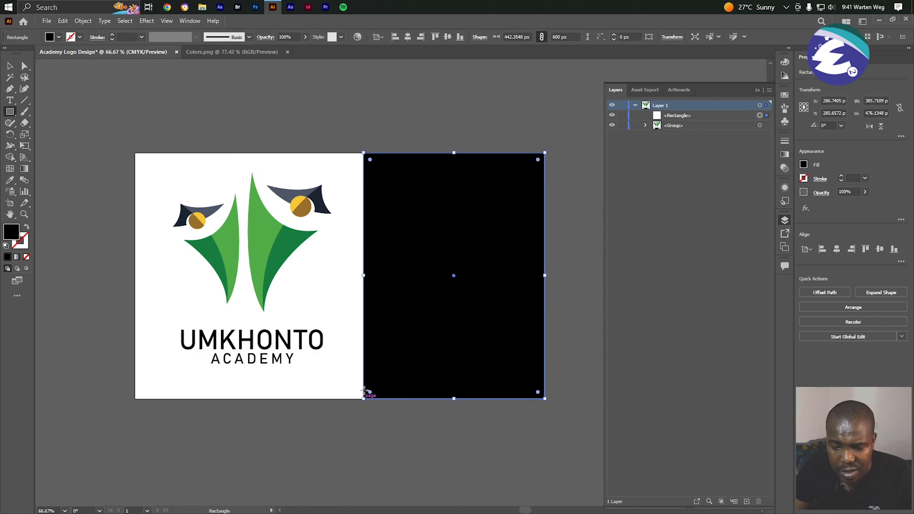
Fill the rectangle with the logo's dark green, then darken that fill to #064419.
key(i)
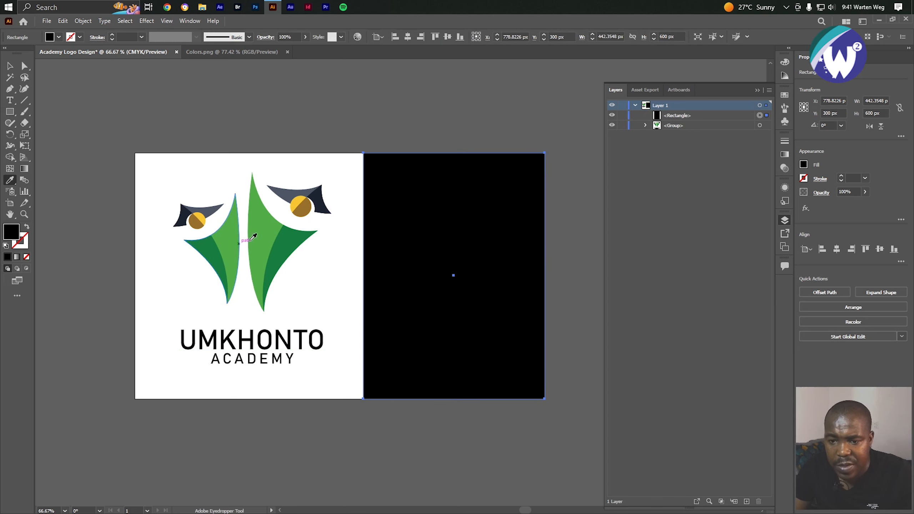
click(301, 242)
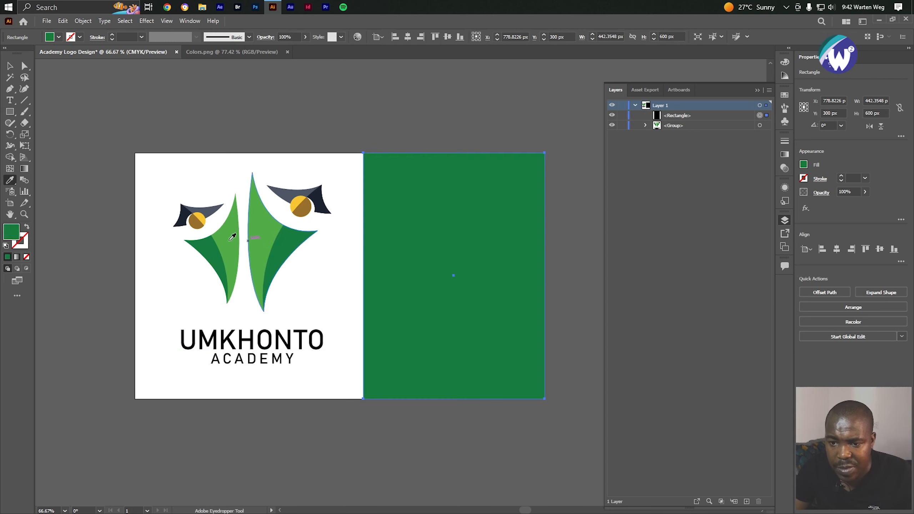
double_click(15, 238)
click(640, 296)
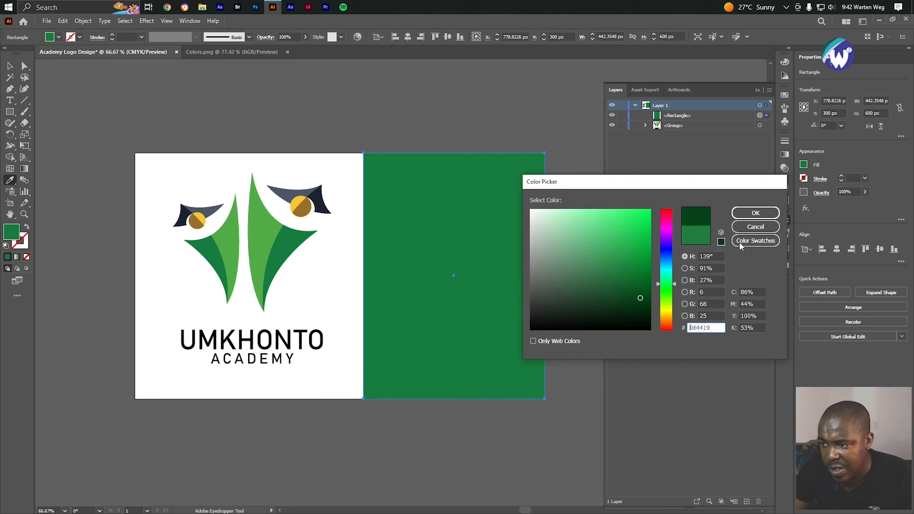
click(755, 213)
Duplicate the whole logo down onto the green panel's lower edge and recolor the copy's UMKHONTO and ACADEMY text white.
key(v)
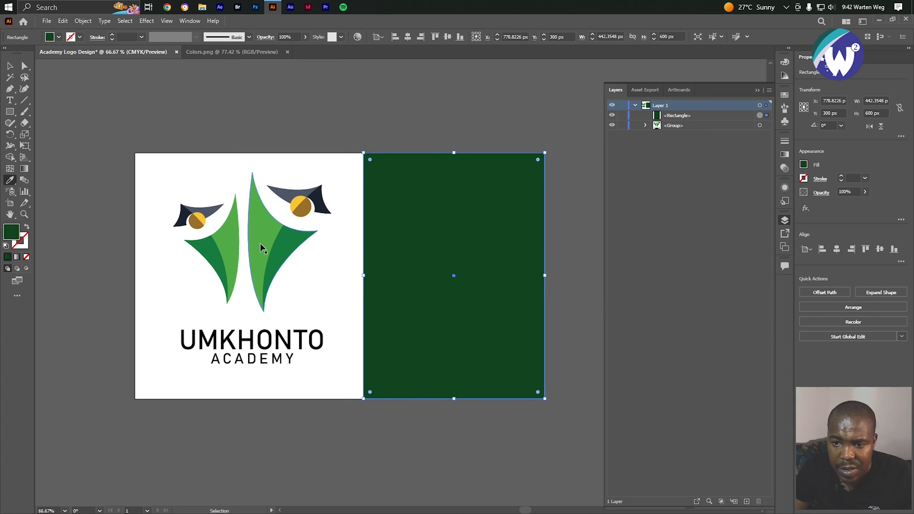
drag(260, 243, 443, 346)
key(i)
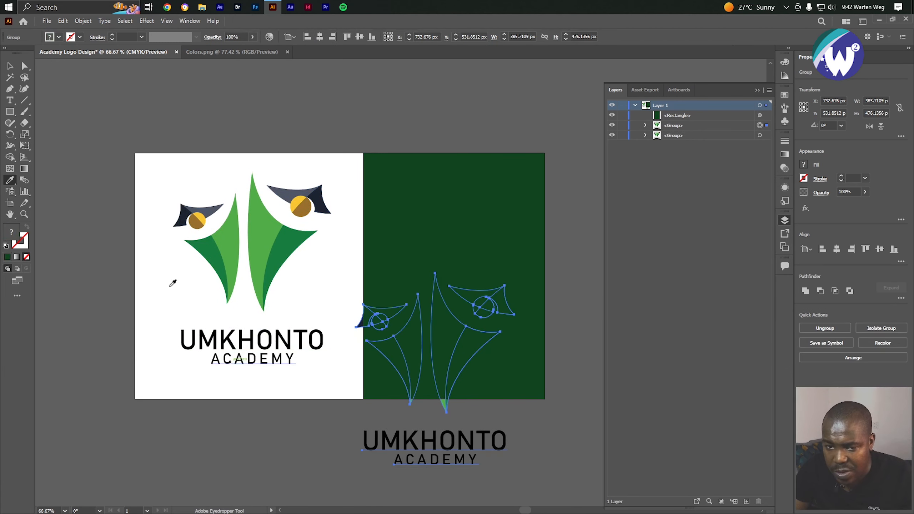
click(24, 66)
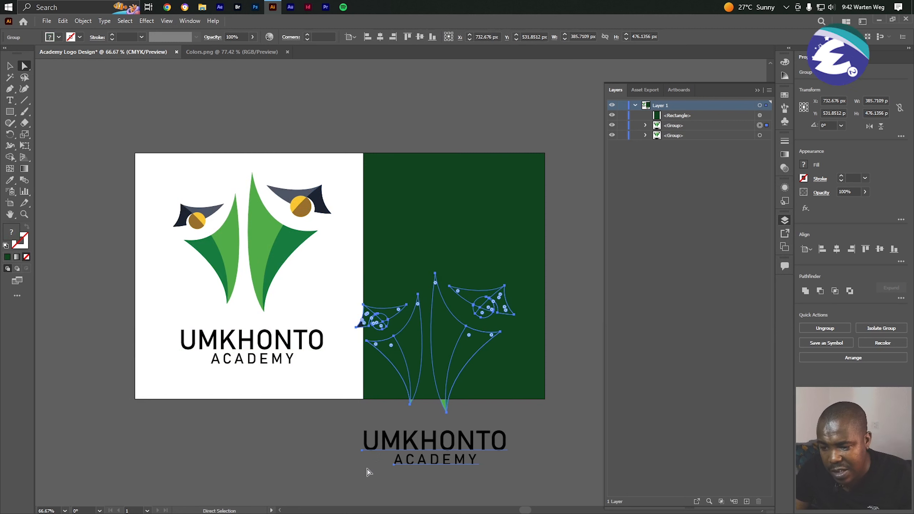
click(489, 446)
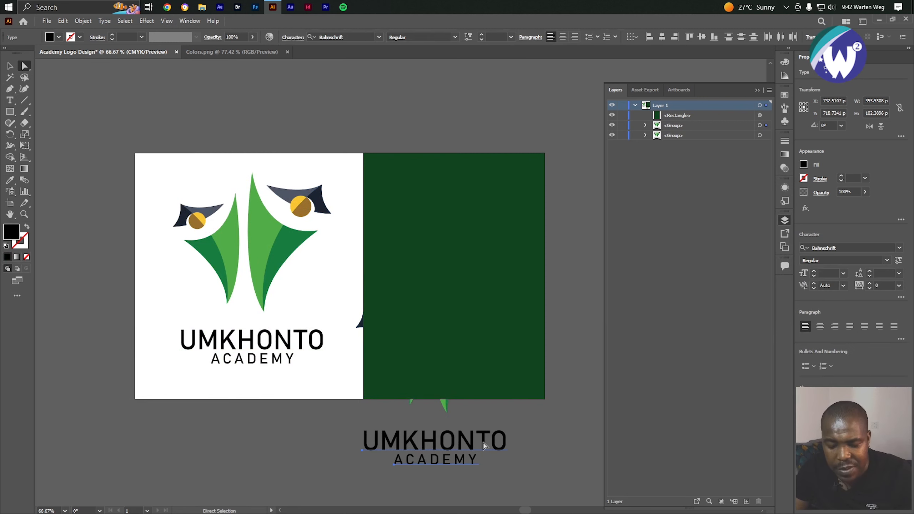
click(333, 360)
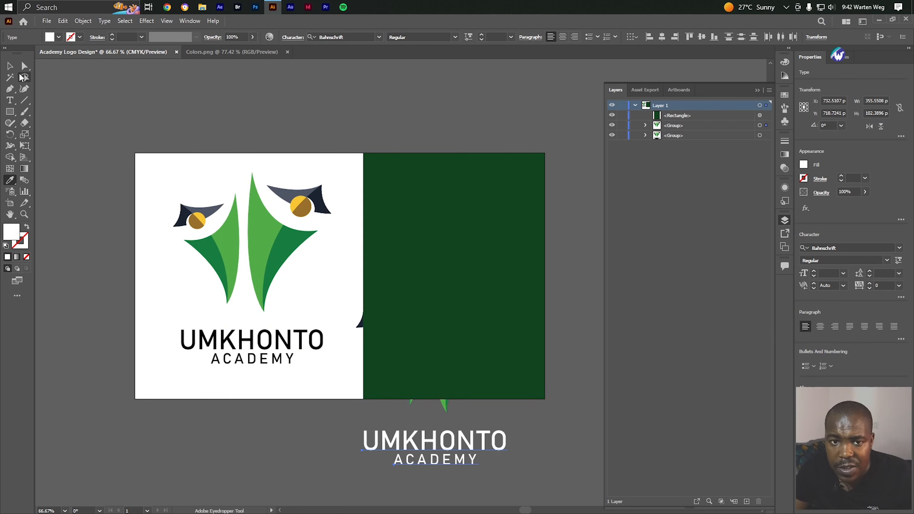
Bring the copied logo in front of the green rectangle and fit it, scaled down, around the middle of the panel.
key(v)
drag(649, 123, 654, 112)
drag(451, 341, 474, 245)
drag(454, 363, 477, 317)
click(575, 235)
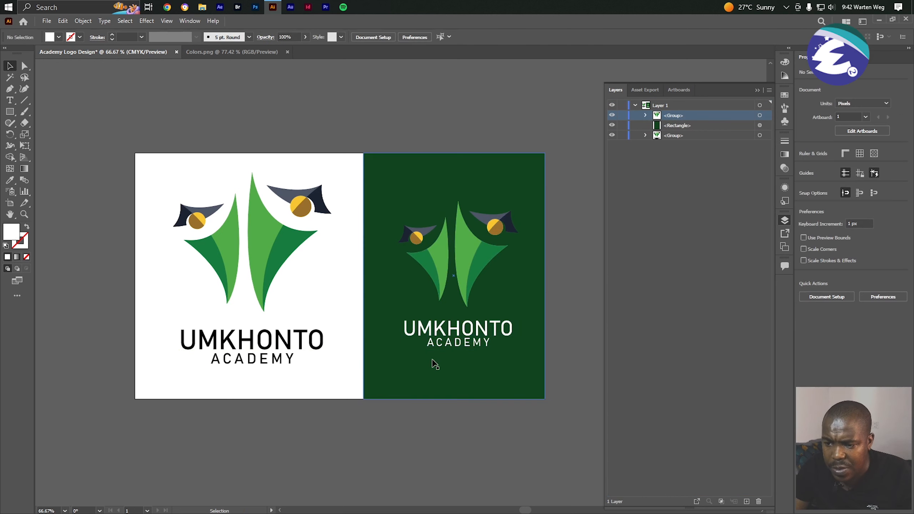